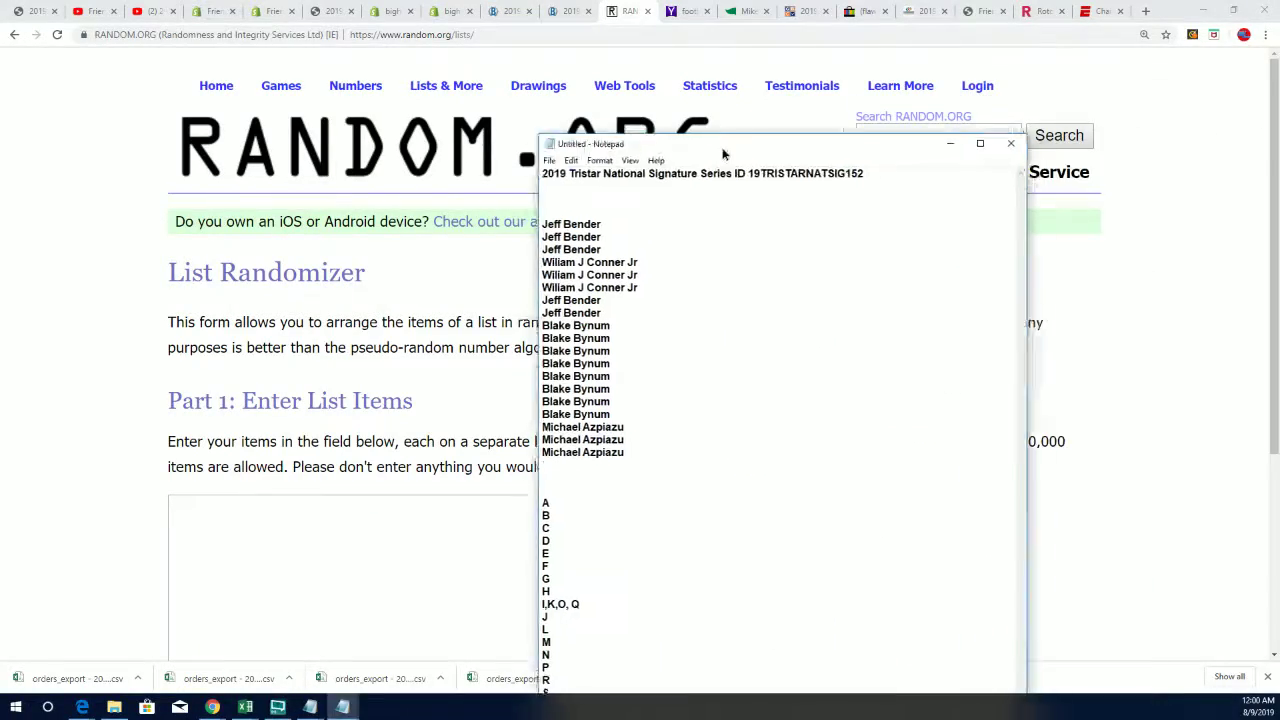
# Copy the owner names from Notepad, ready to paste into the randomizer's item box
pyautogui.moveTo(605, 436); pyautogui.dragTo(509, 203)
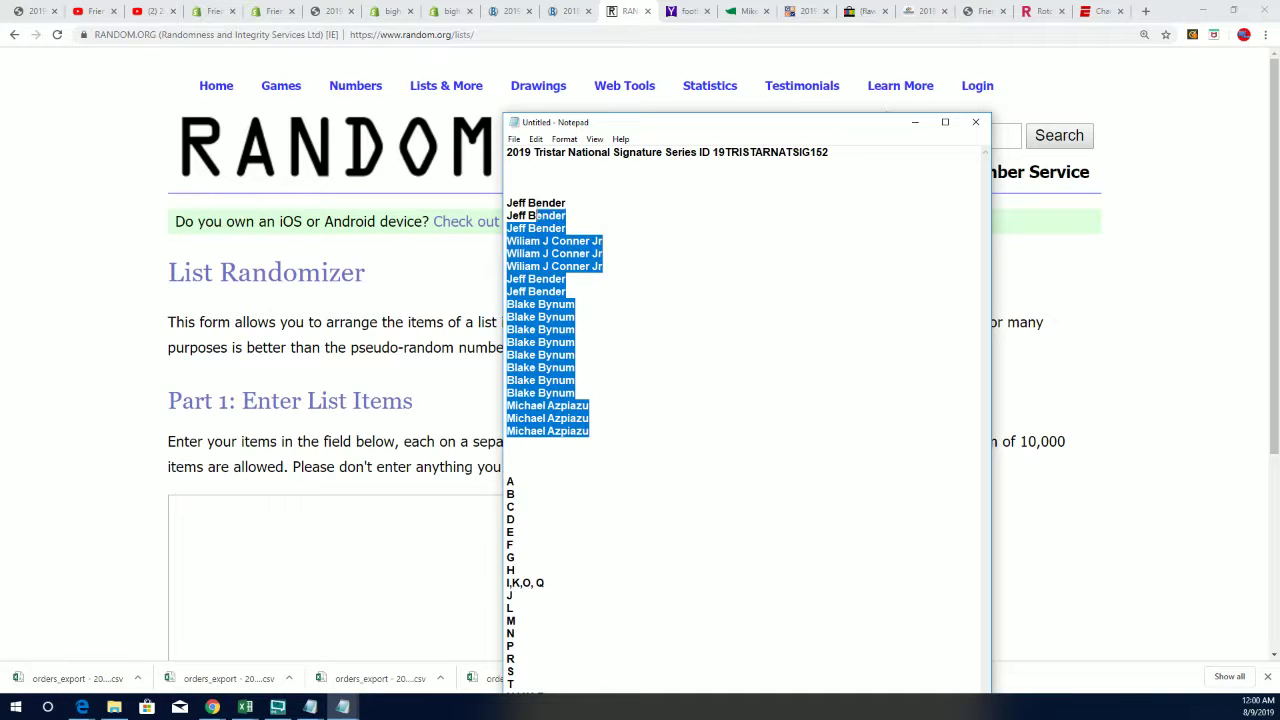
pyautogui.rightClick(542, 229)
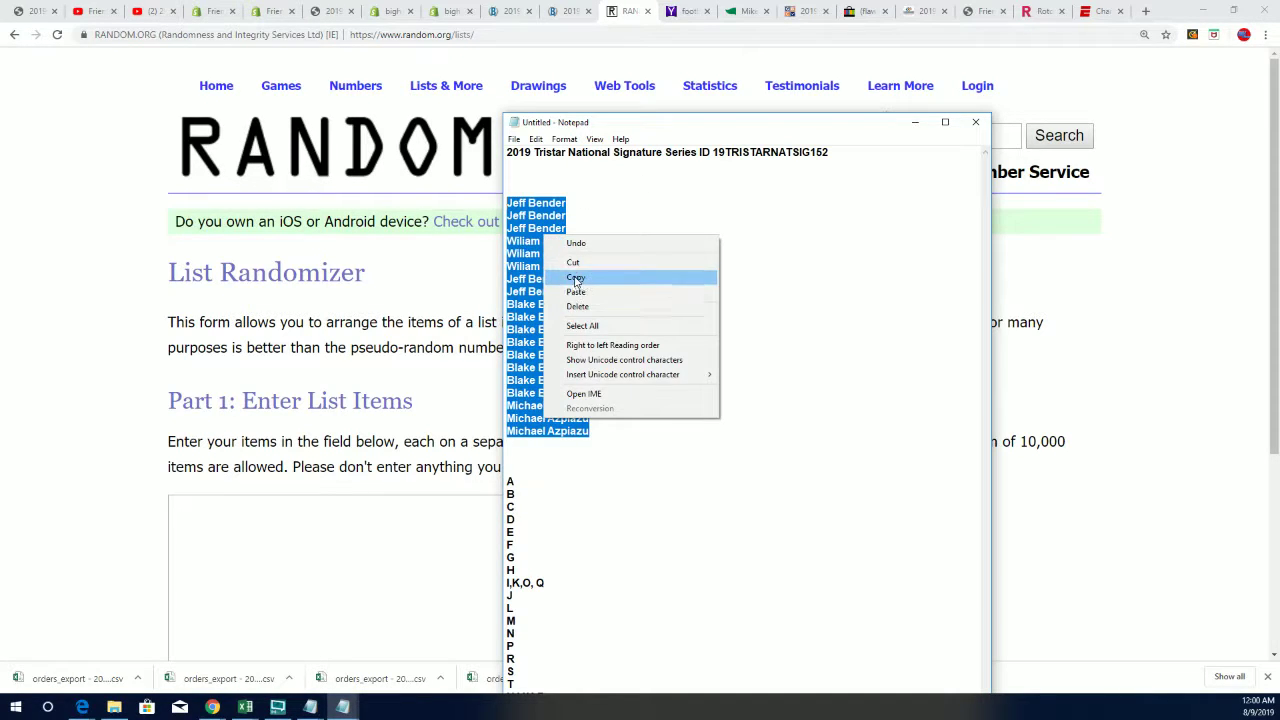
pyautogui.click(585, 276)
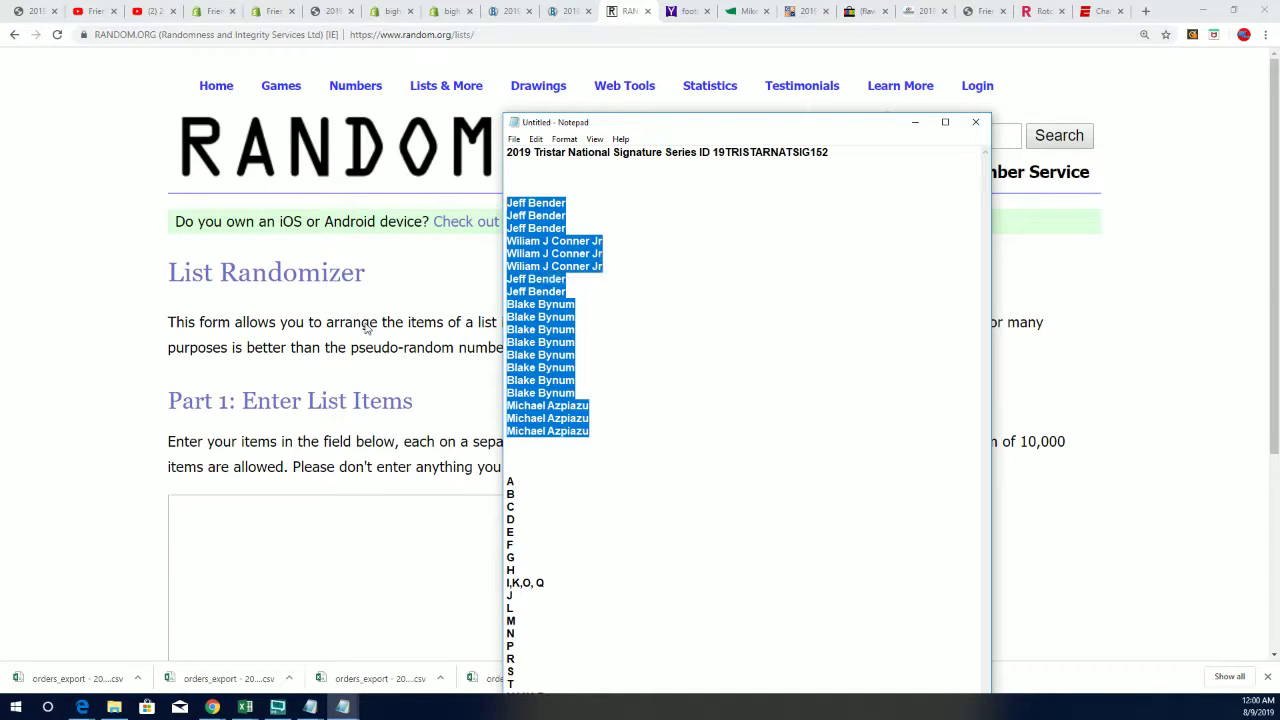
pyautogui.rightClick(177, 517)
# Paste the 19 owner names into the item box and randomize them
pyautogui.click(205, 406)
pyautogui.scroll(-3, 774, 397)
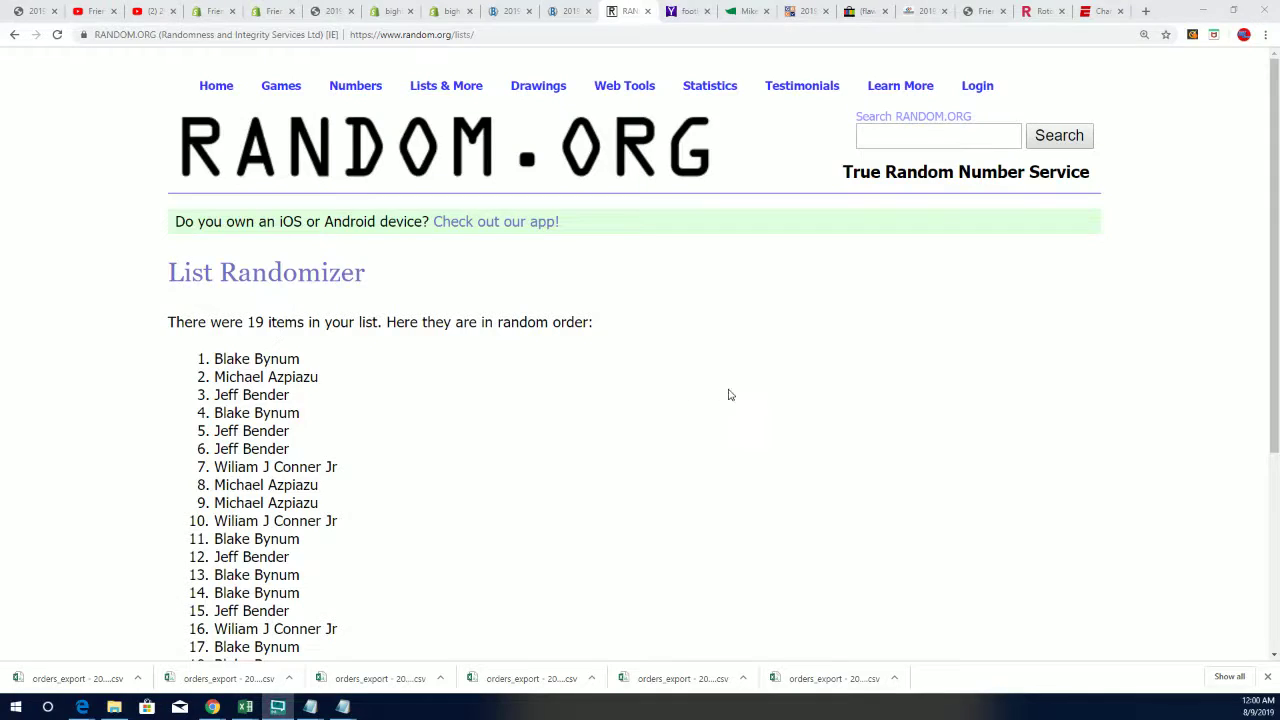
pyautogui.scroll(-1, 563, 425)
pyautogui.scroll(-3, 563, 425)
pyautogui.click(196, 516)
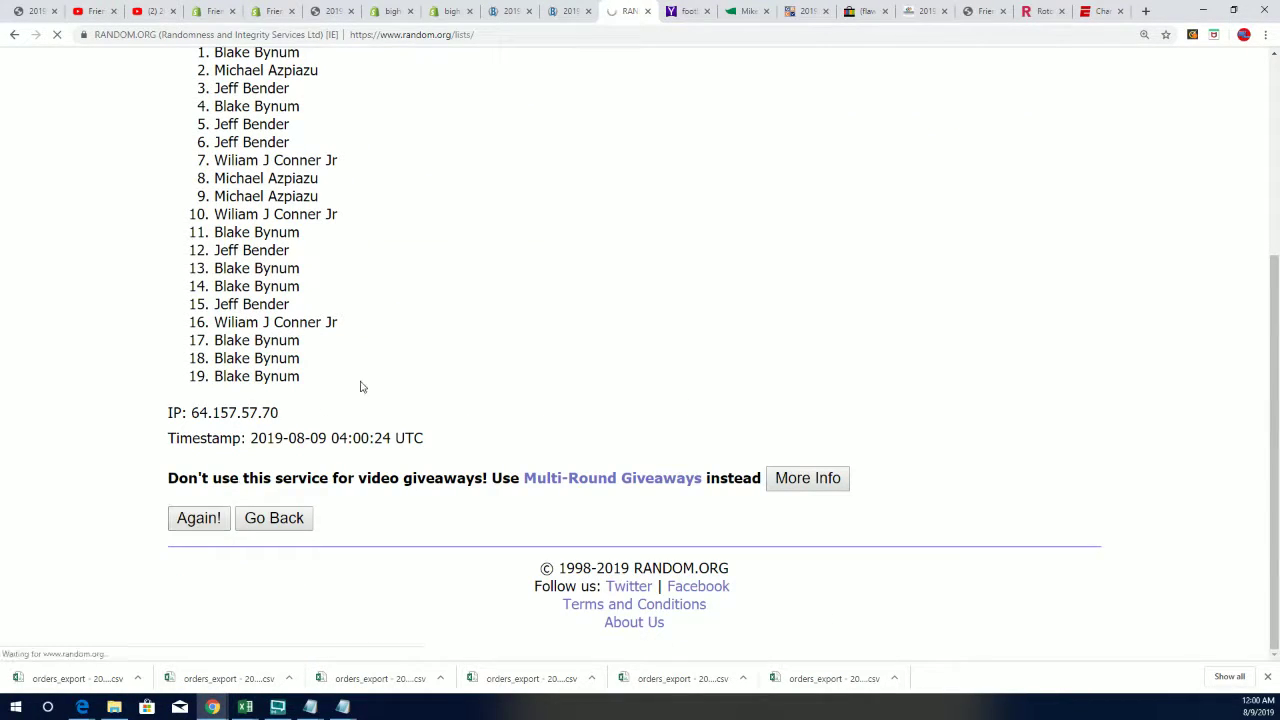
# Reshuffle the owner list until seven rounds are done, then select the final order
pyautogui.click(197, 518)
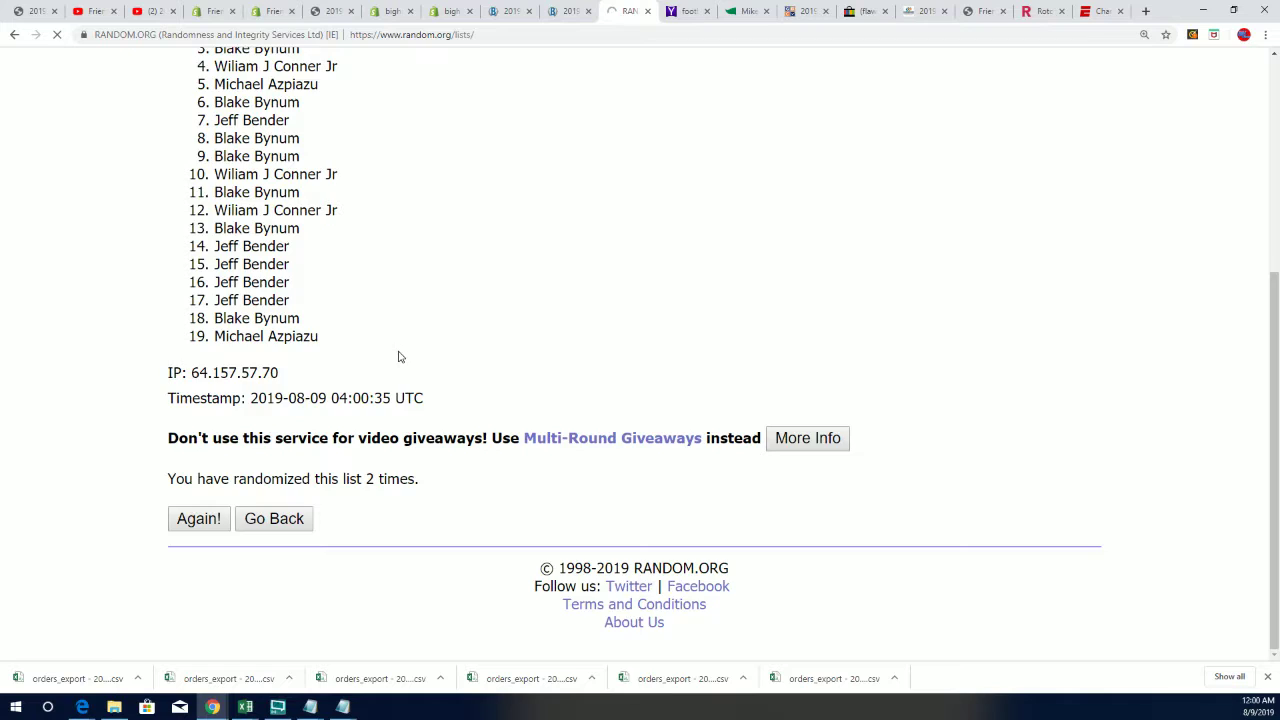
pyautogui.click(197, 516)
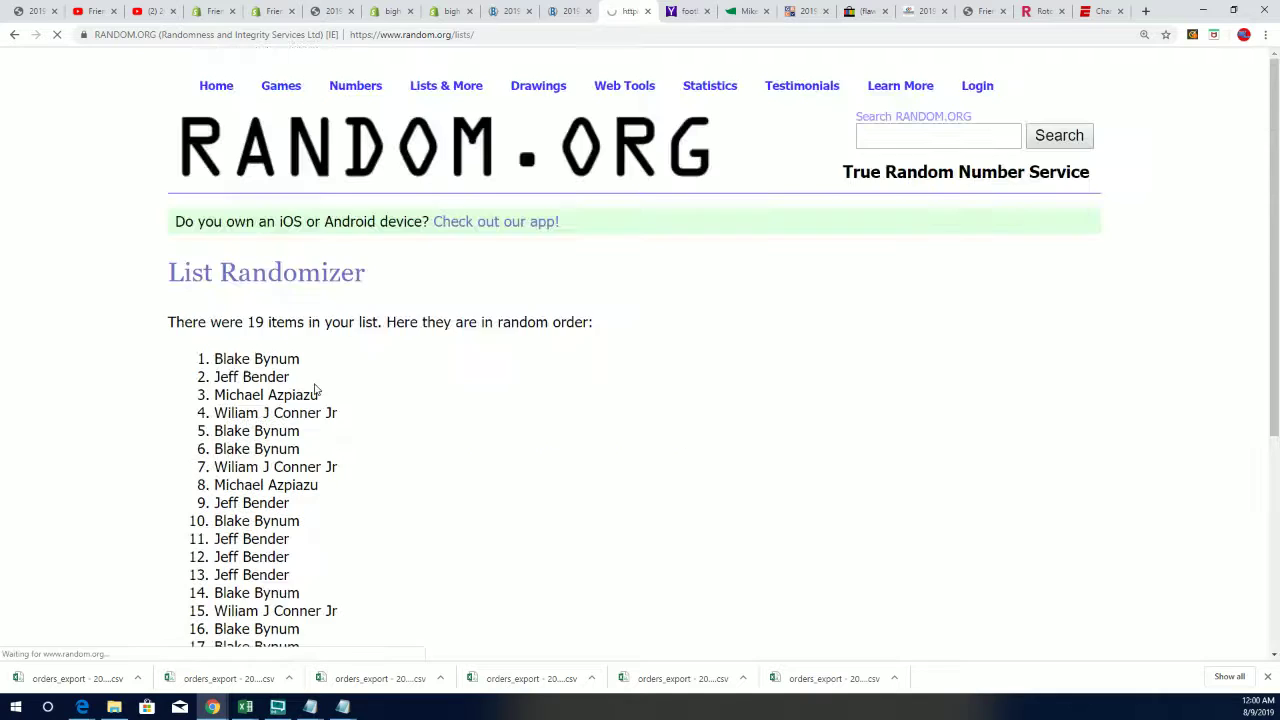
pyautogui.click(198, 520)
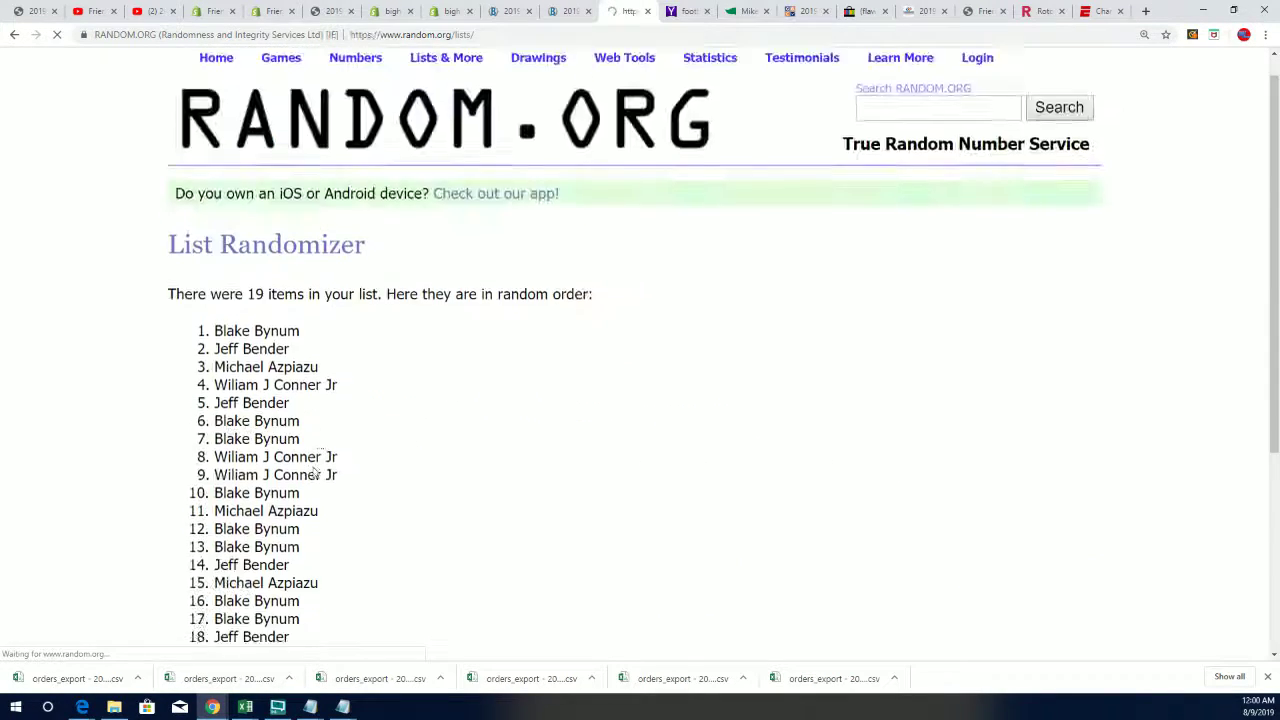
pyautogui.click(213, 526)
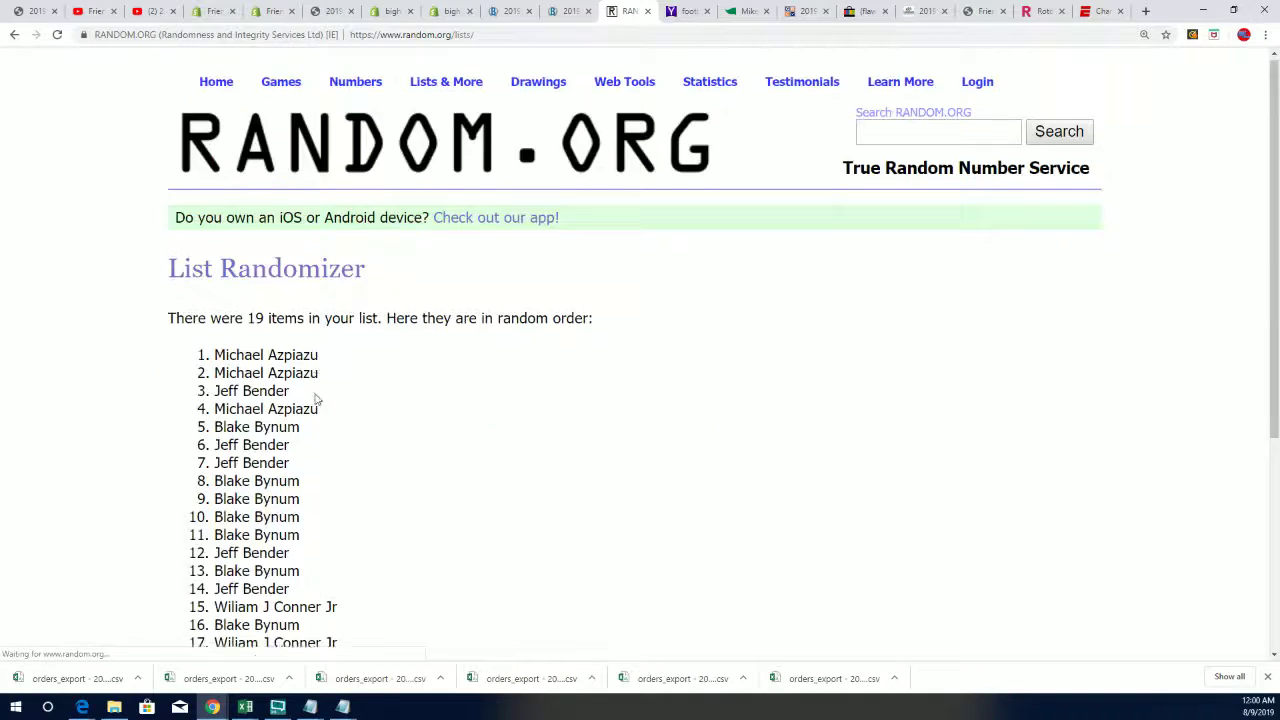
pyautogui.click(185, 525)
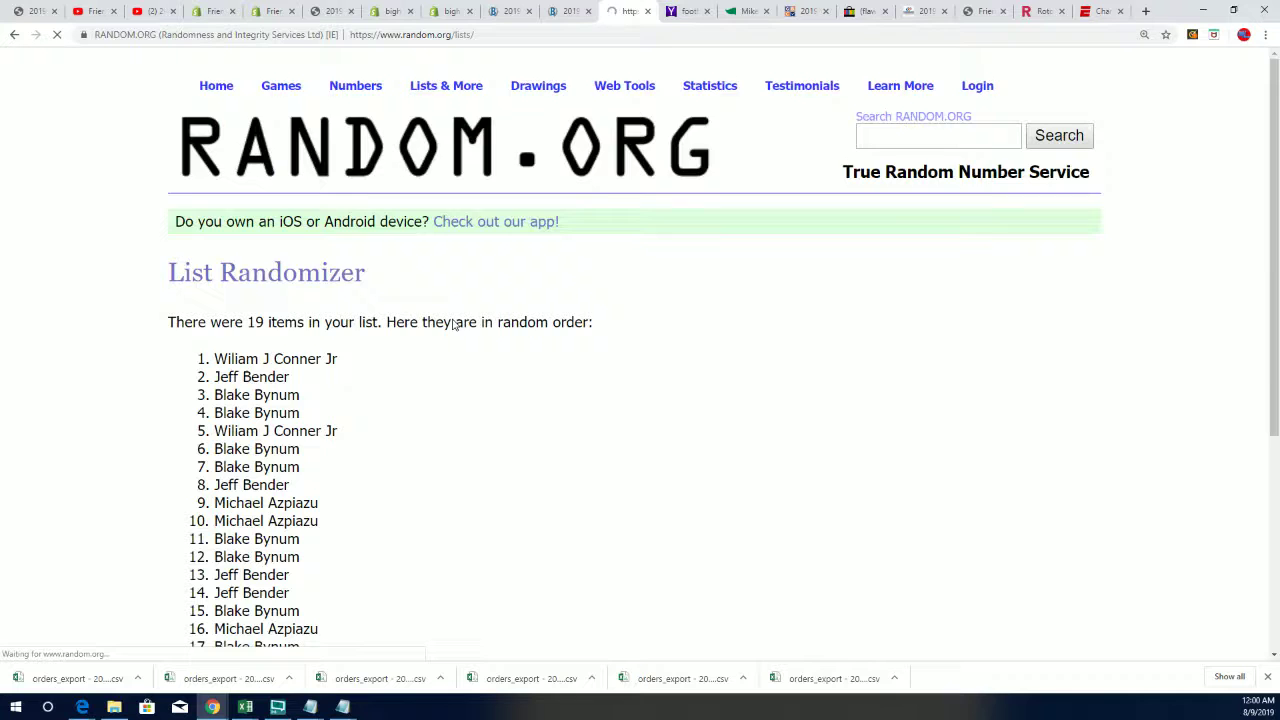
pyautogui.scroll(-2, 420, 290)
pyautogui.moveTo(215, 155); pyautogui.dragTo(317, 483)
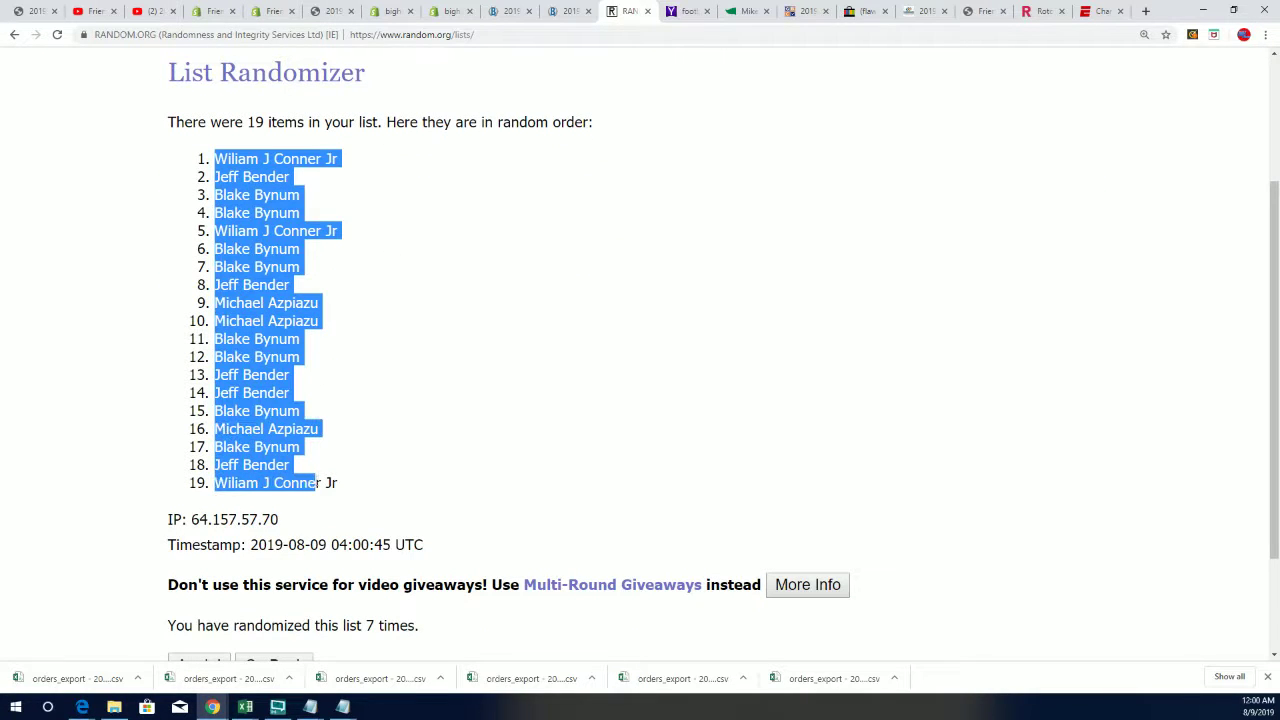
# Copy the shuffled owner list and paste it into Excel at A2 under Owner
pyautogui.rightClick(261, 269)
pyautogui.click(292, 281)
pyautogui.hotkey('alt', 'Tab')
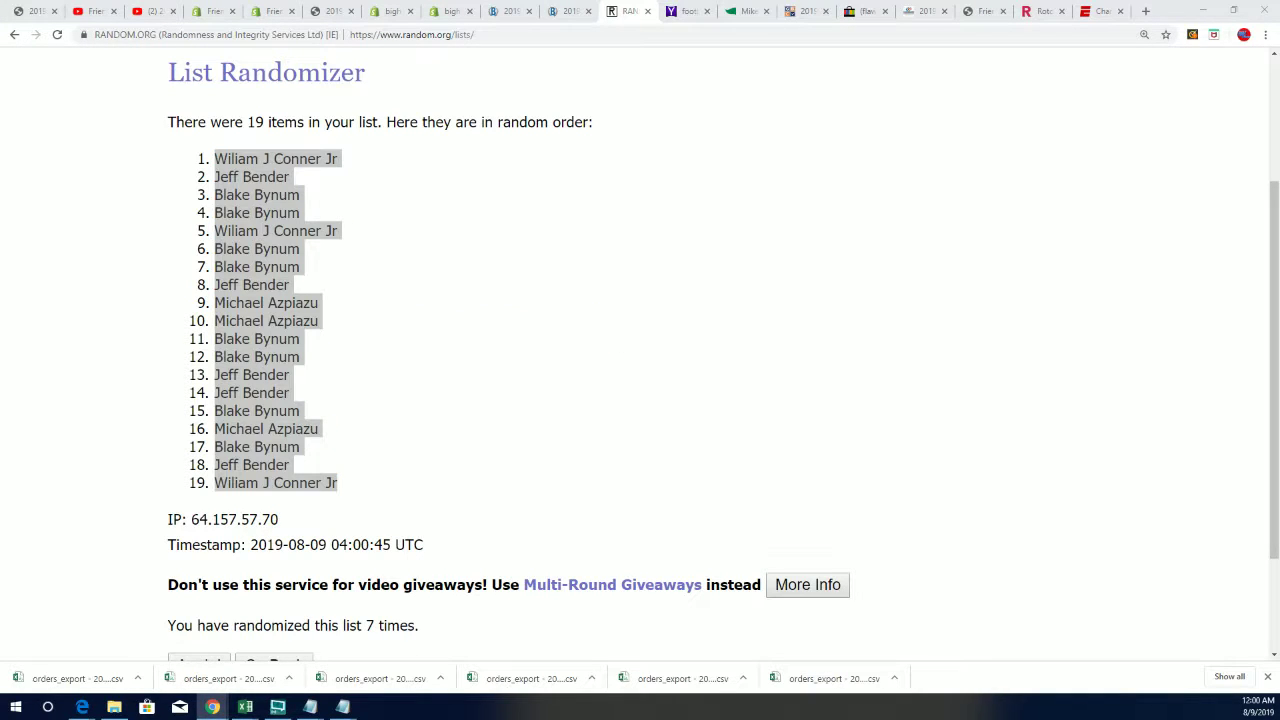
pyautogui.click(245, 707)
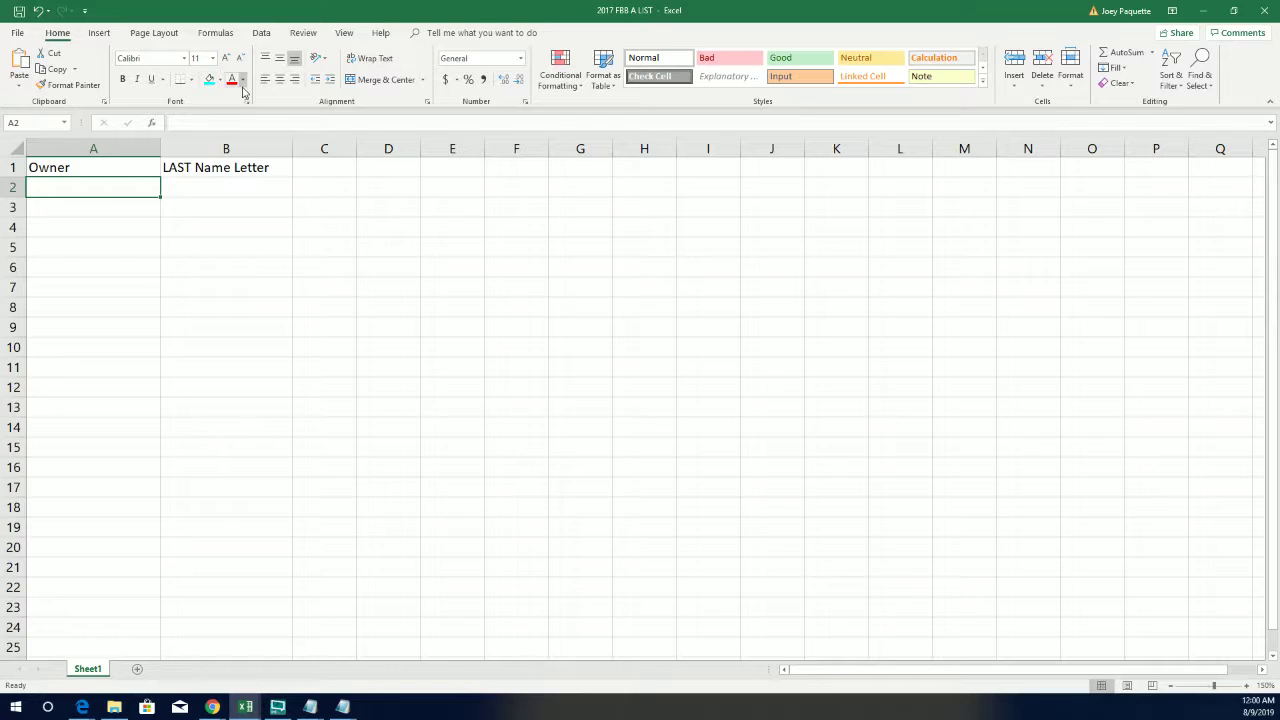
pyautogui.rightClick(71, 185)
pyautogui.click(119, 244)
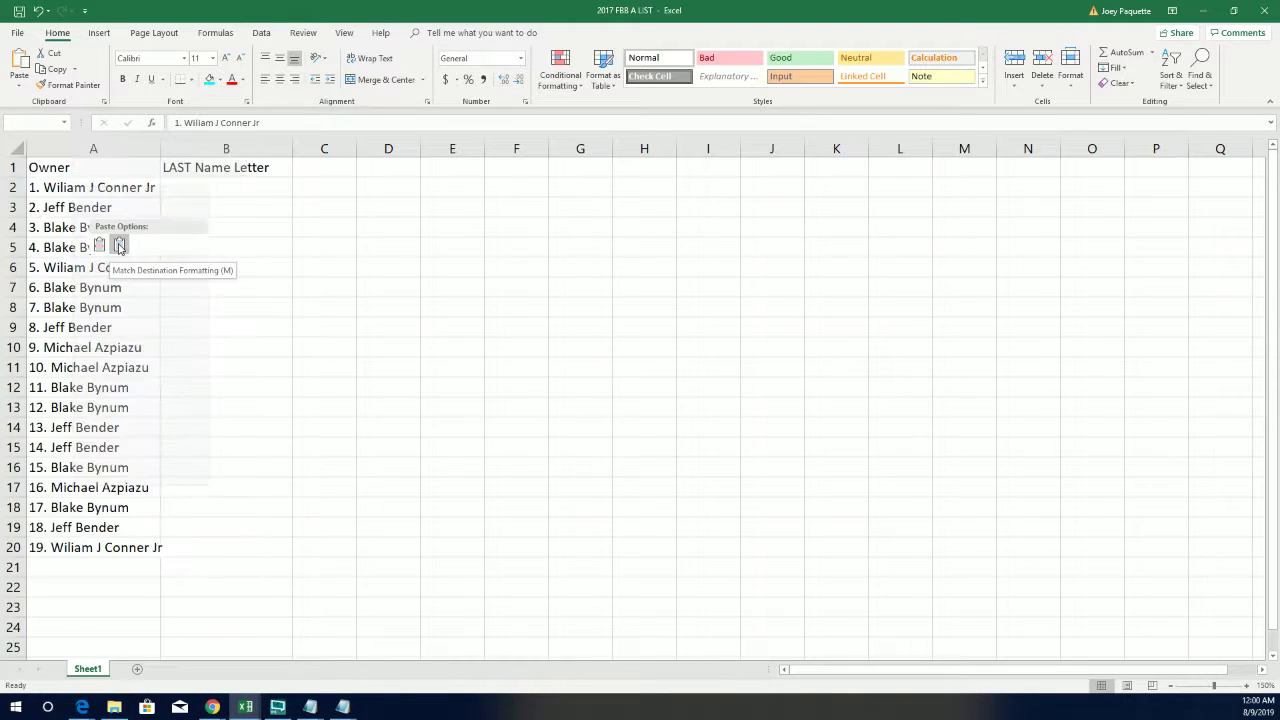
# AutoFit column A to the owner names and return to the browser
pyautogui.click(150, 149)
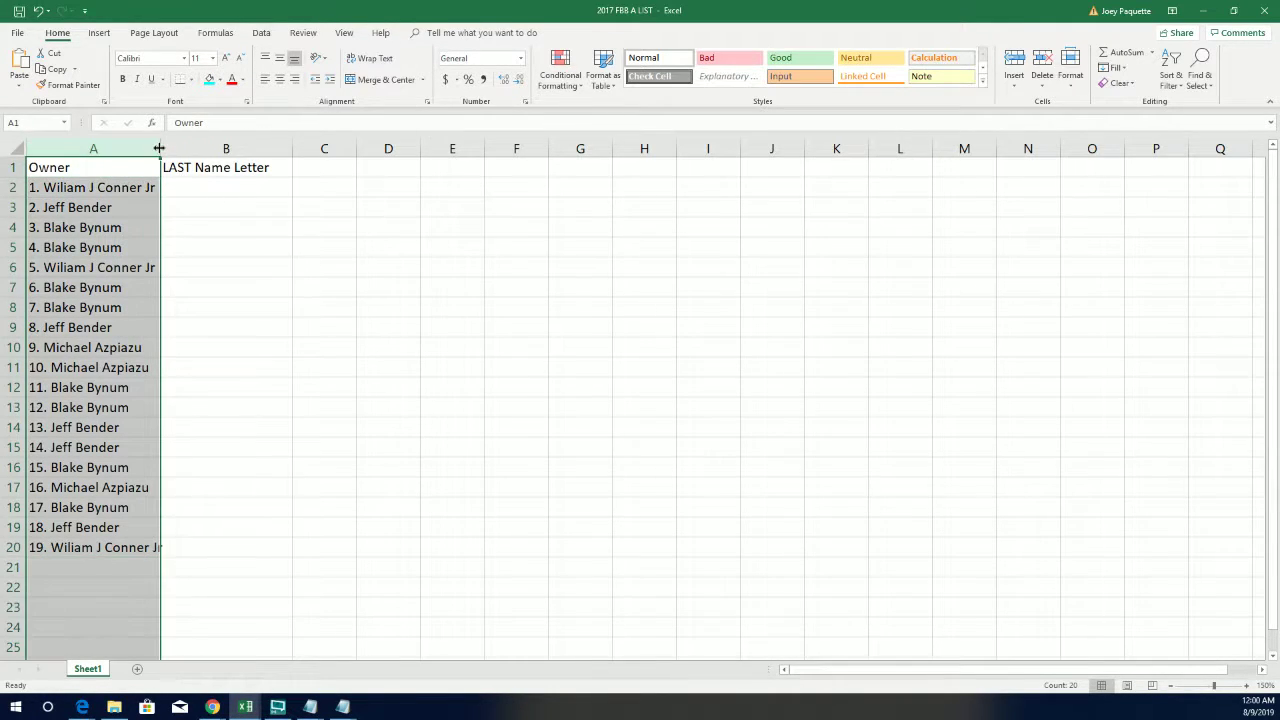
pyautogui.doubleClick(160, 148)
pyautogui.click(229, 182)
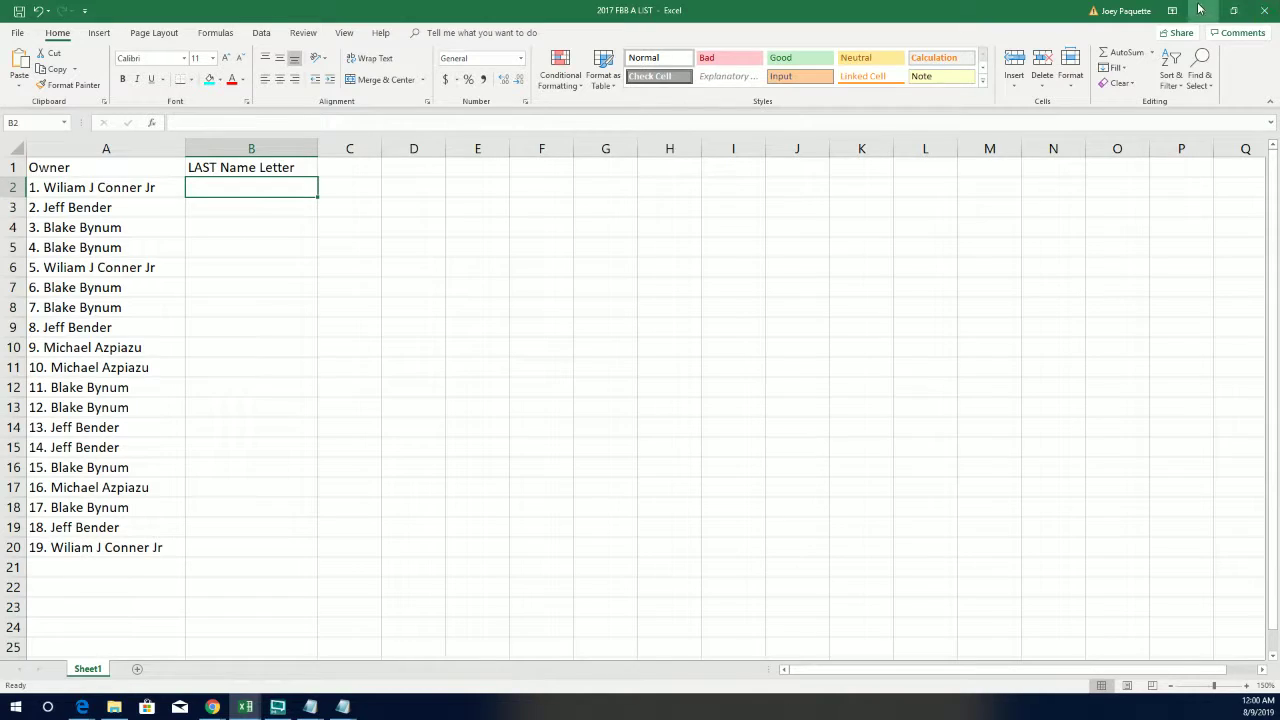
pyautogui.click(1203, 10)
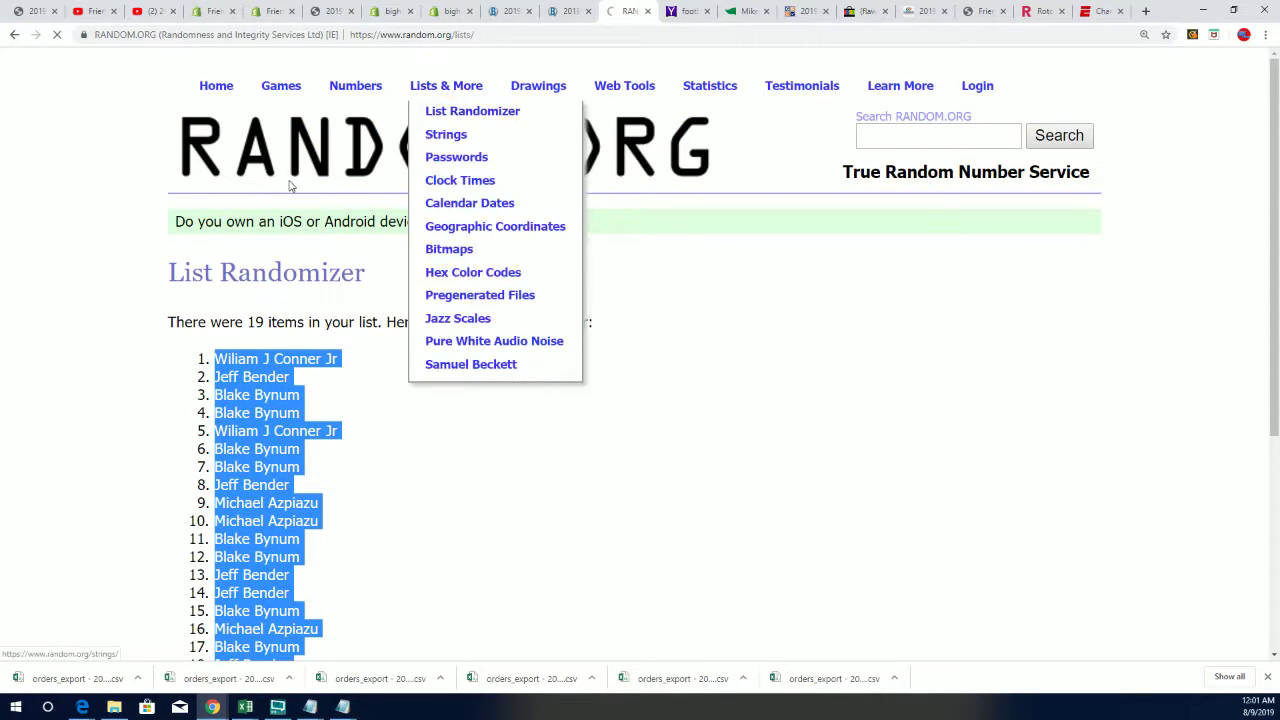
# Open a fresh List Randomizer form and copy the last-name letters from Notepad
pyautogui.click(470, 112)
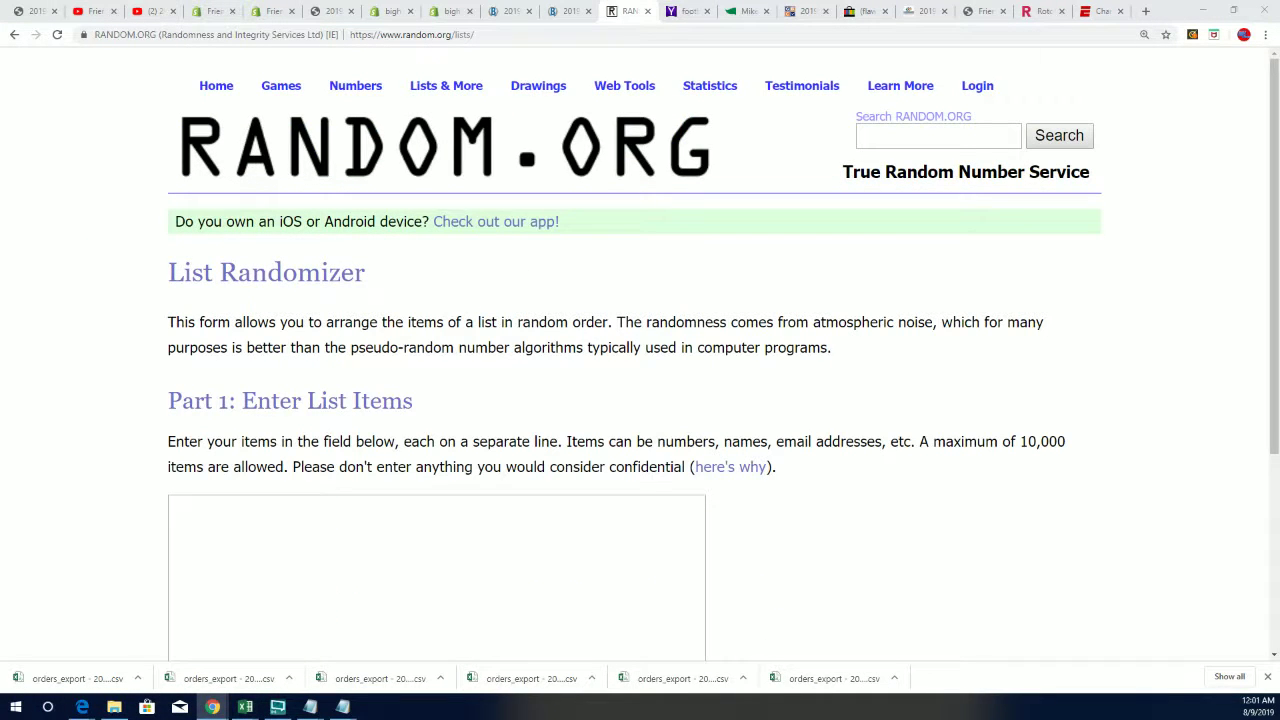
pyautogui.click(342, 707)
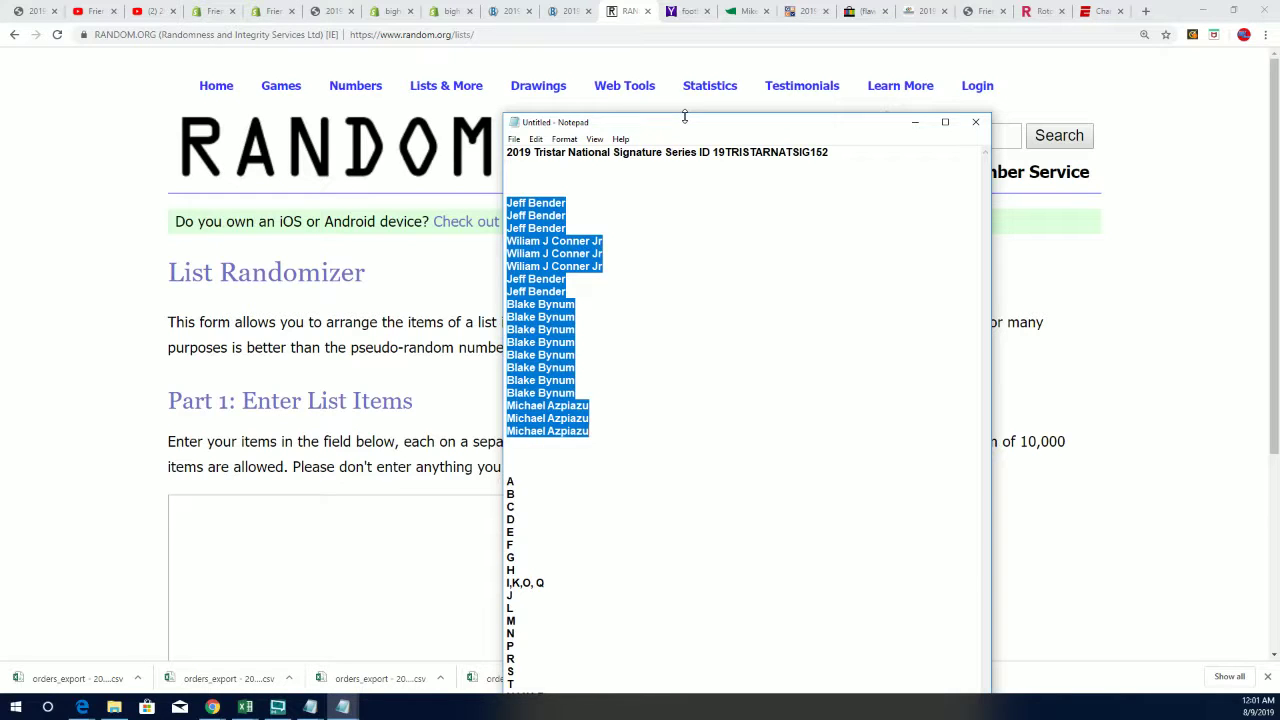
pyautogui.moveTo(685, 117); pyautogui.dragTo(702, 27)
pyautogui.moveTo(514, 597); pyautogui.dragTo(525, 381)
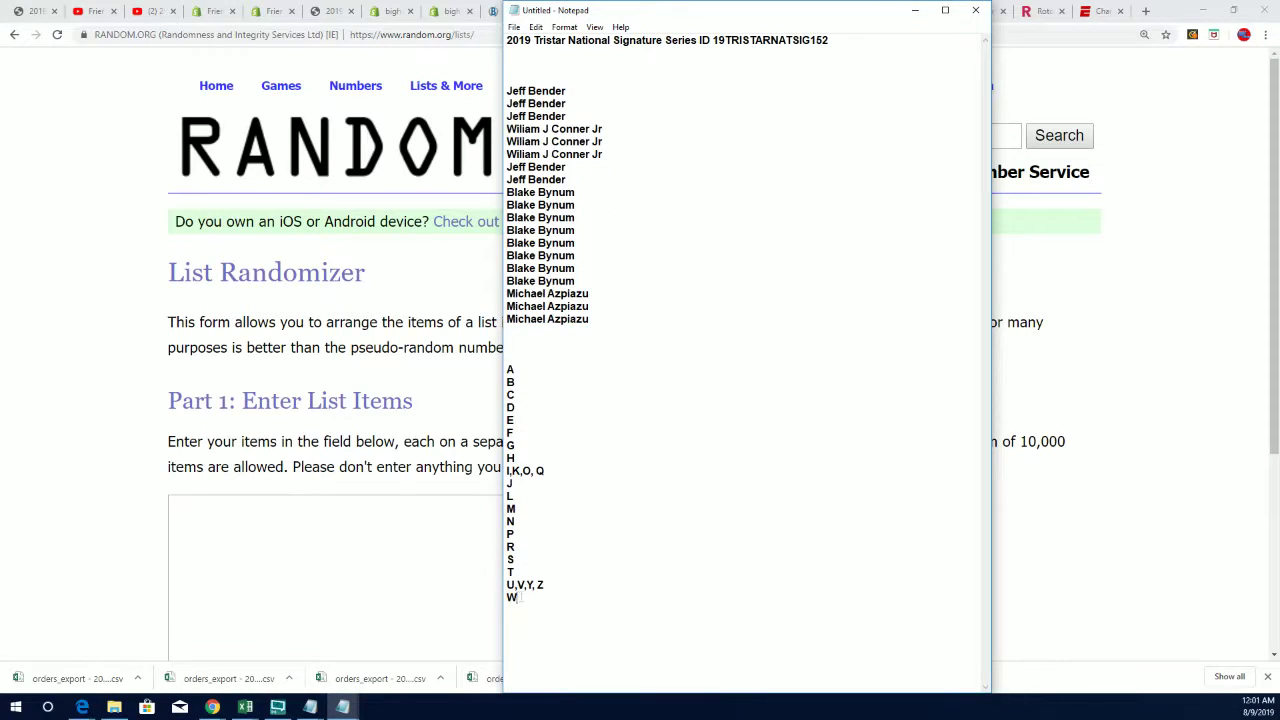
pyautogui.rightClick(512, 362)
pyautogui.click(543, 406)
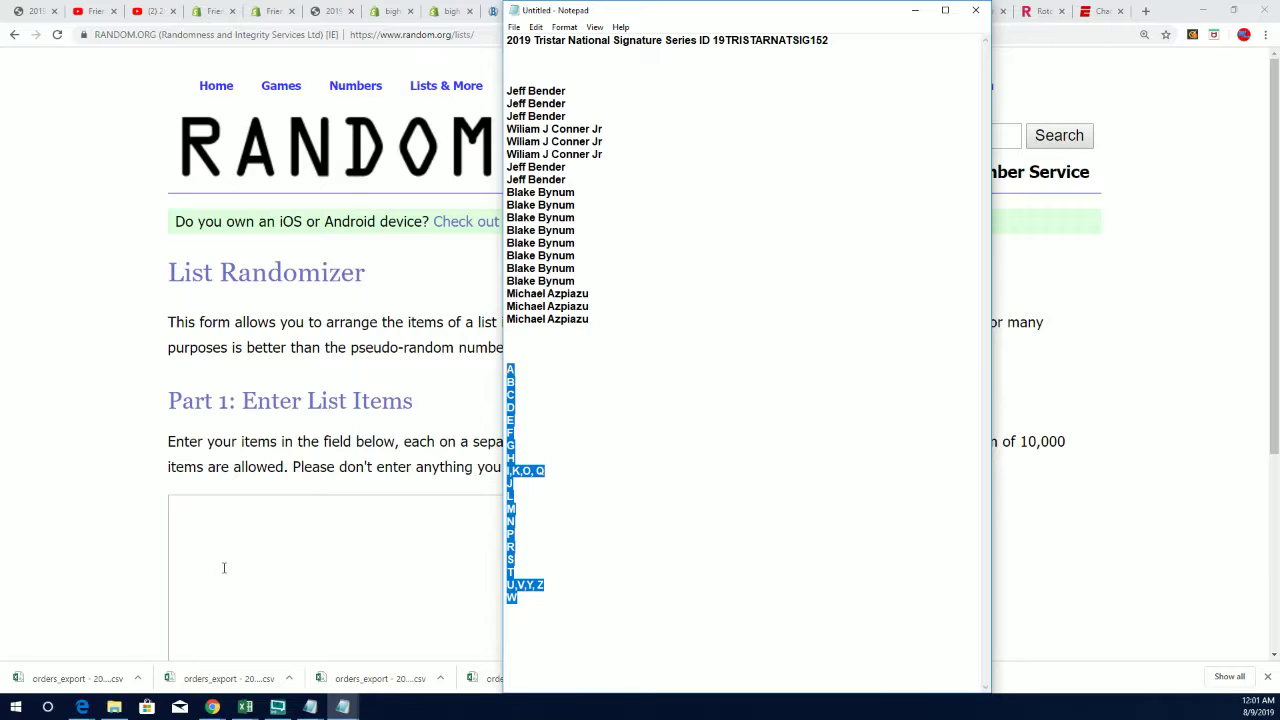
# Paste the 19 letters into the item box and shuffle them twice
pyautogui.click(191, 521)
pyautogui.rightClick(191, 521)
pyautogui.click(300, 412)
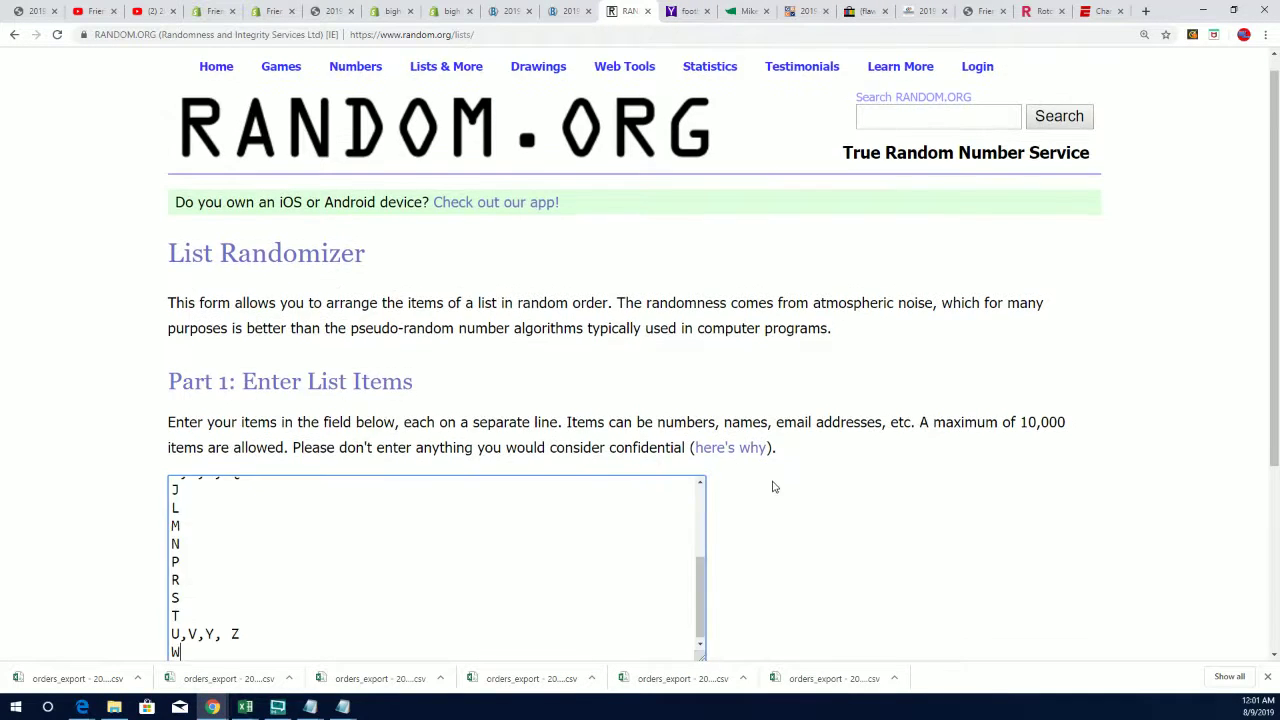
pyautogui.scroll(-3, 771, 486)
pyautogui.click(223, 520)
pyautogui.scroll(-3, 177, 560)
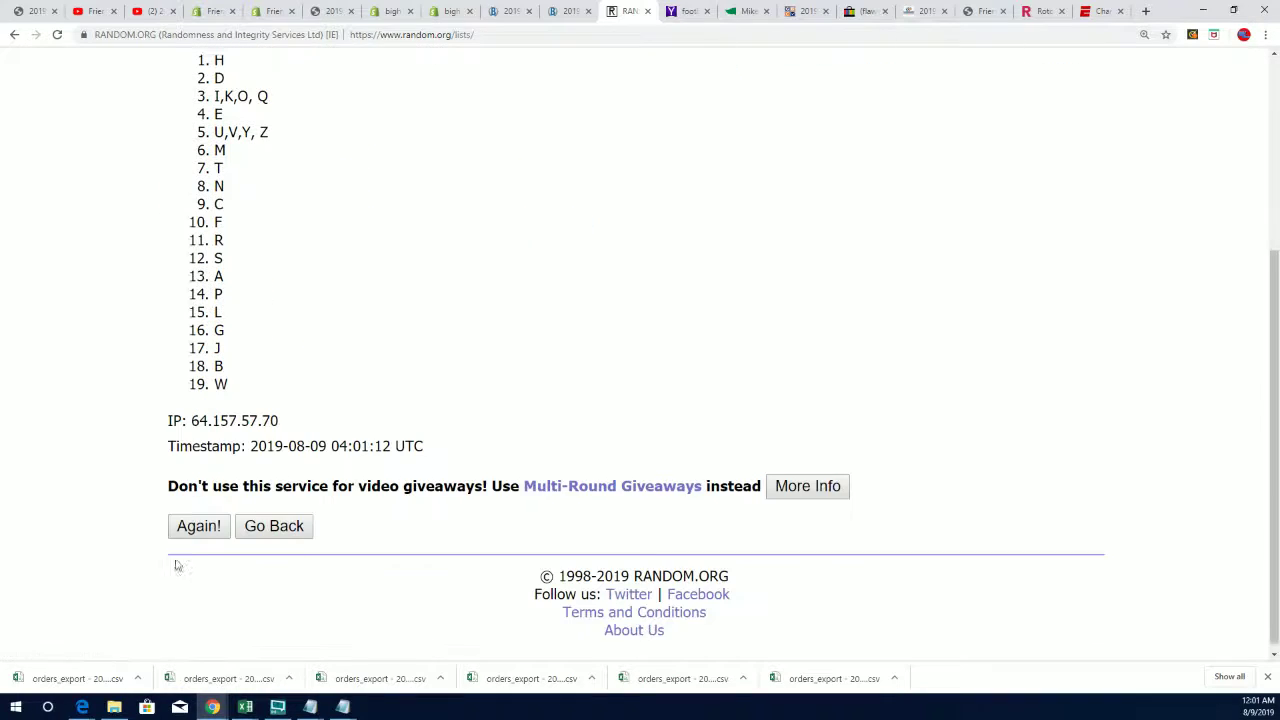
pyautogui.click(197, 518)
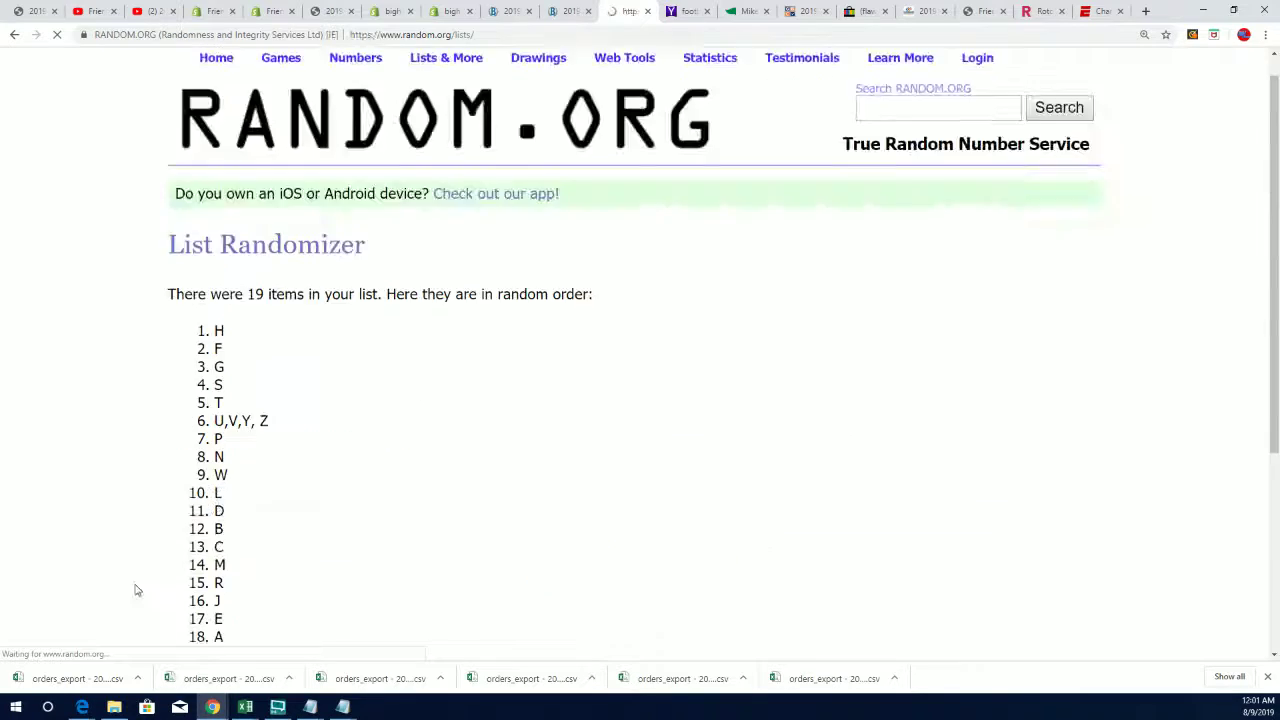
pyautogui.scroll(-2, 150, 590)
pyautogui.scroll(-2, 160, 580)
# Reshuffle the letter list until it has been randomized seven times
pyautogui.click(191, 529)
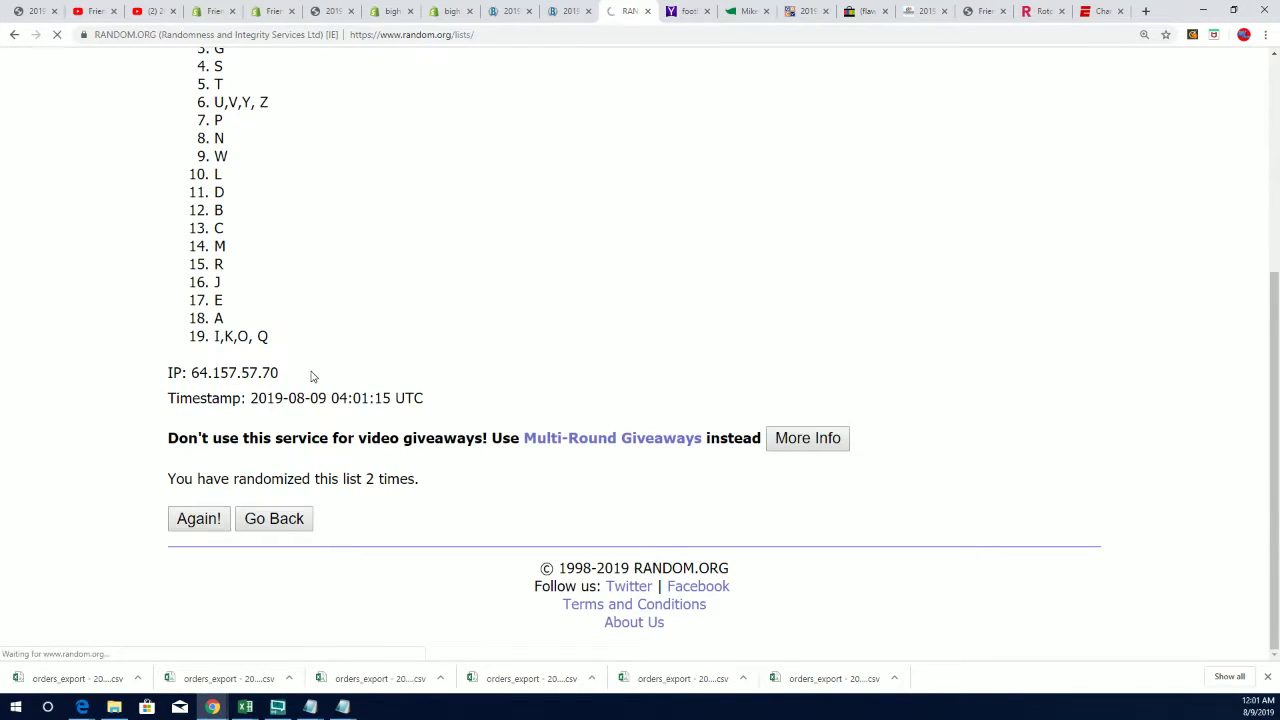
pyautogui.scroll(-3, 190, 522)
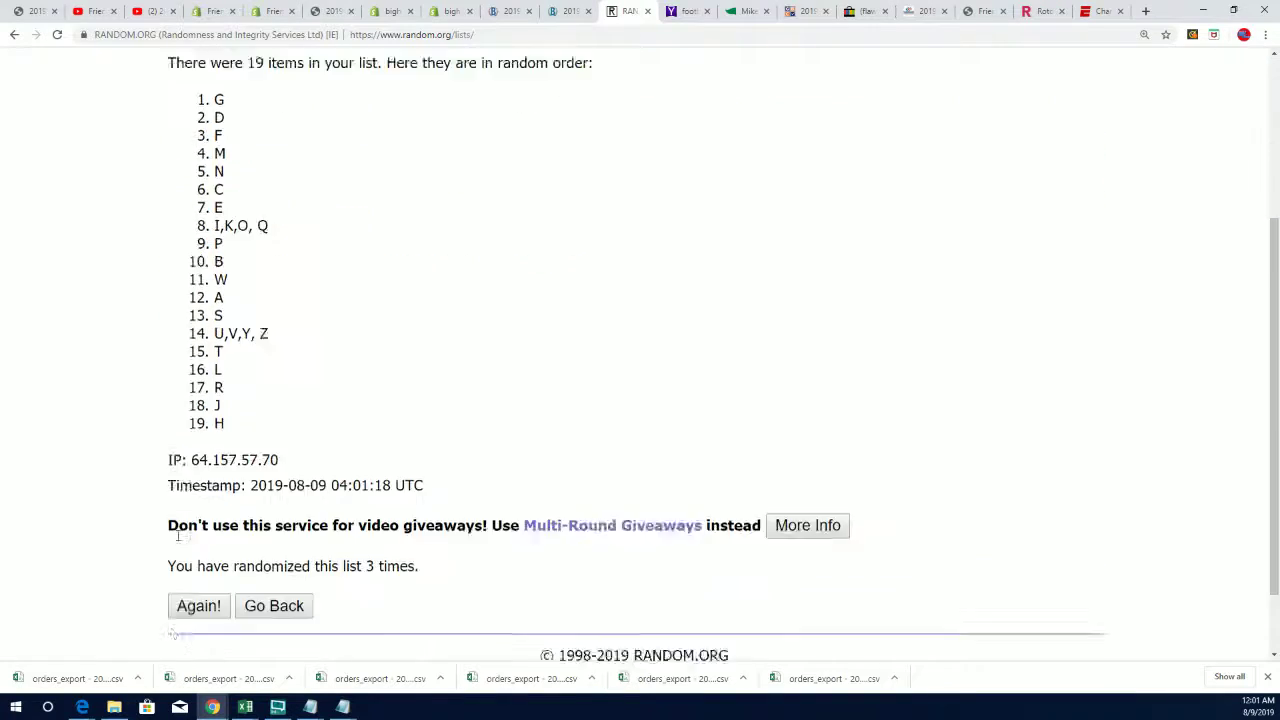
pyautogui.click(197, 520)
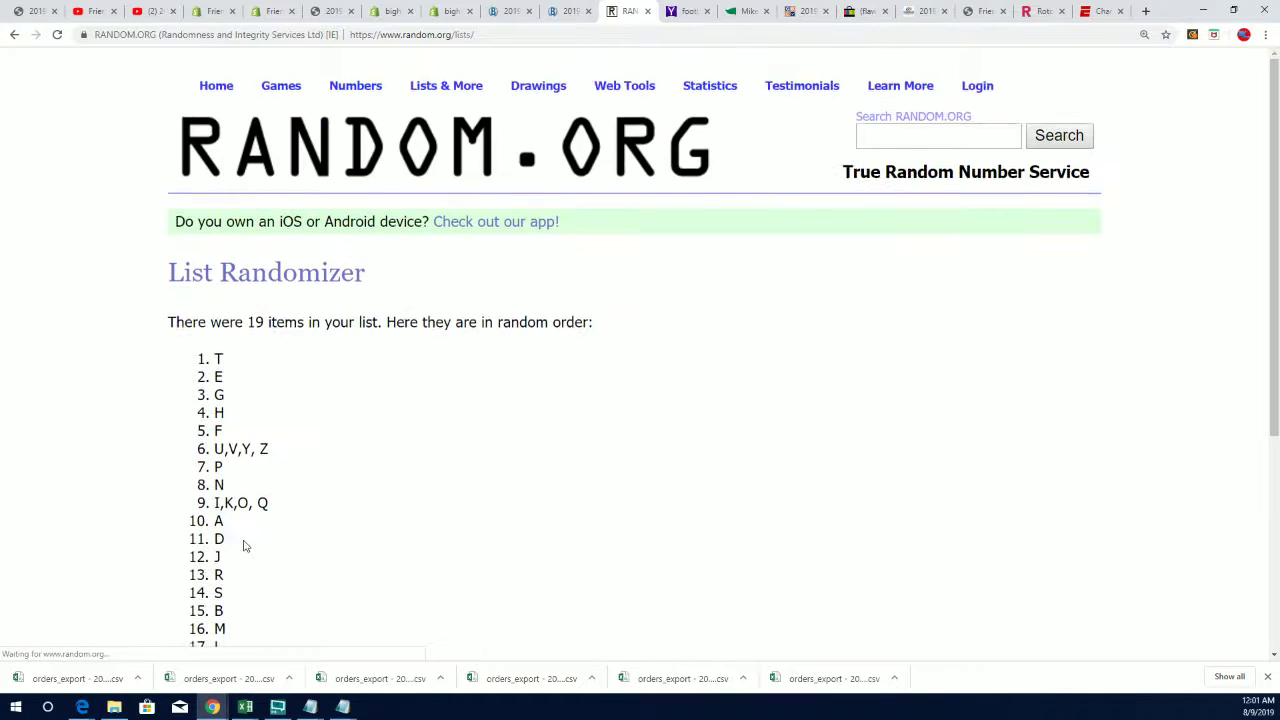
pyautogui.scroll(-3, 192, 525)
pyautogui.click(193, 524)
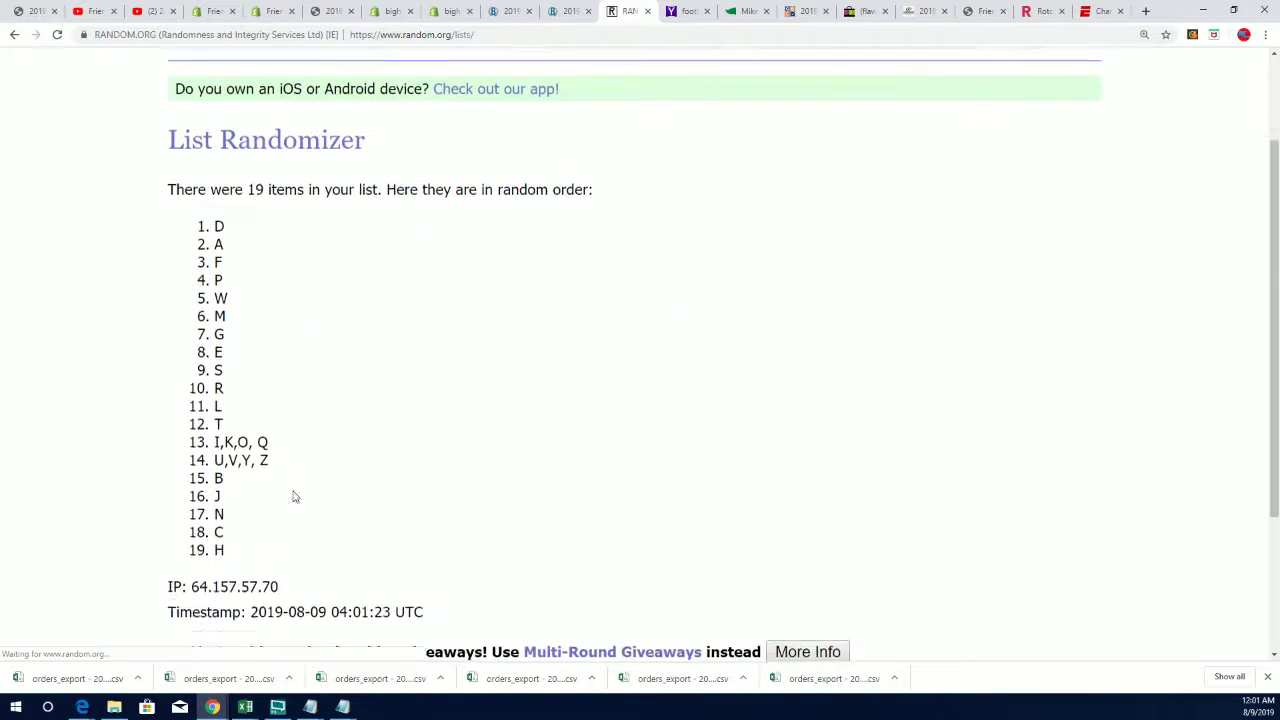
pyautogui.scroll(-3, 240, 518)
pyautogui.click(198, 522)
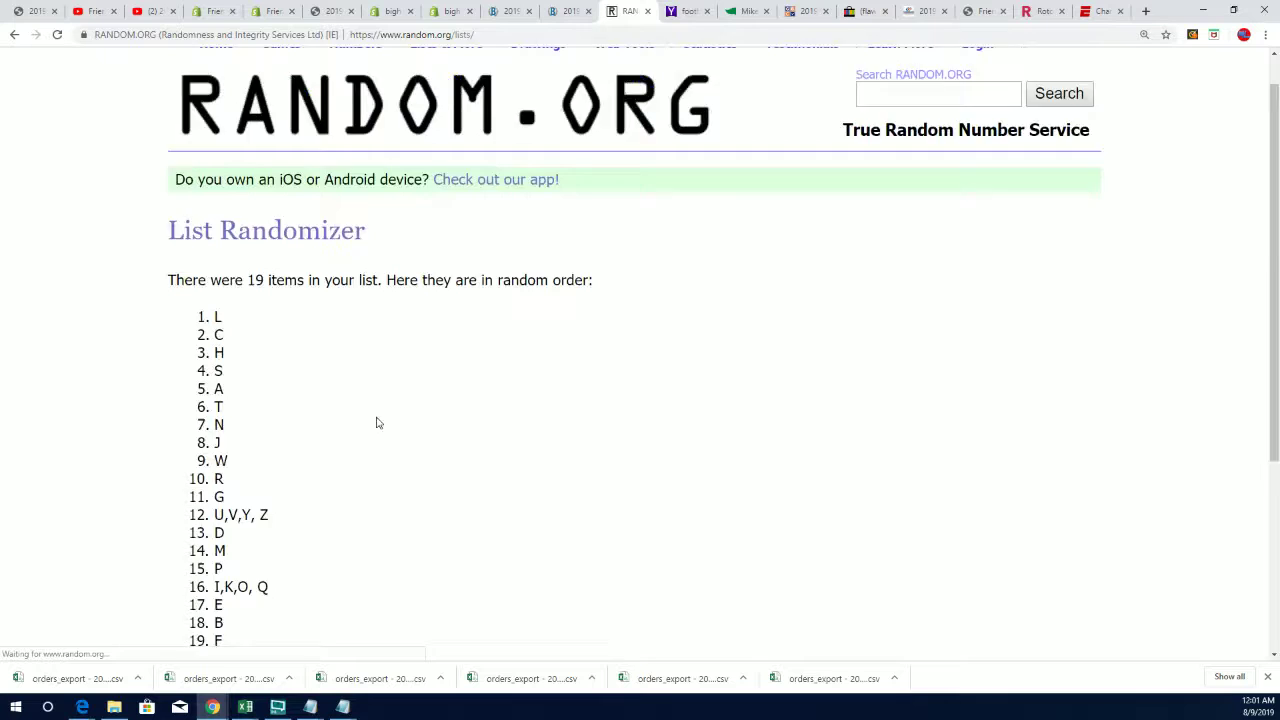
pyautogui.scroll(-3, 236, 476)
pyautogui.click(197, 521)
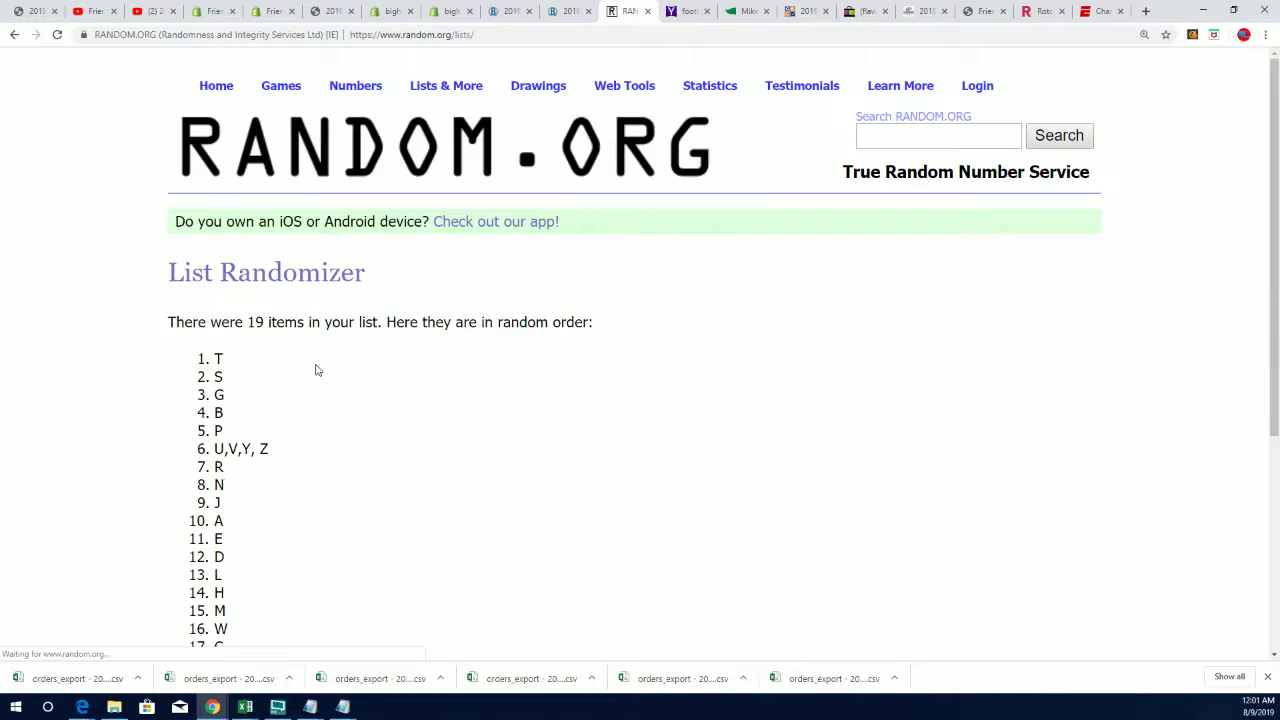
pyautogui.scroll(-2, 206, 220)
# Select and copy the final 19-letter order starting T, S, G
pyautogui.moveTo(206, 154); pyautogui.dragTo(257, 484)
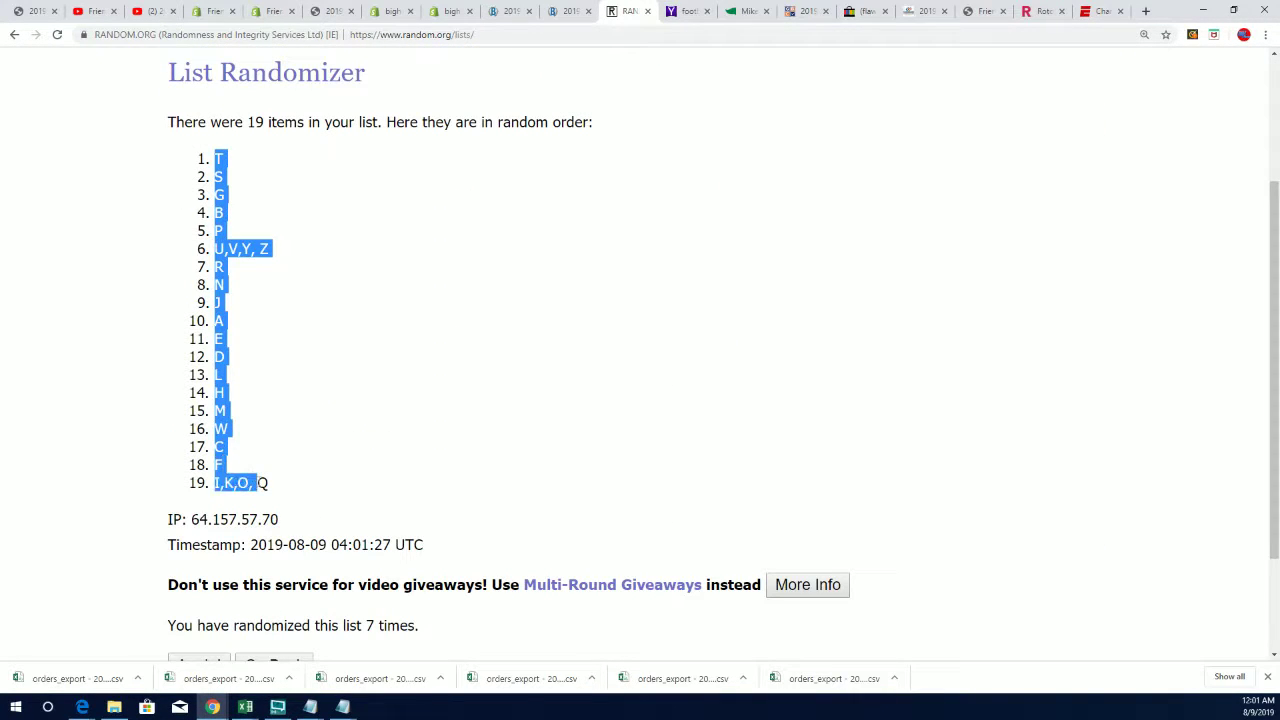
pyautogui.rightClick(262, 482)
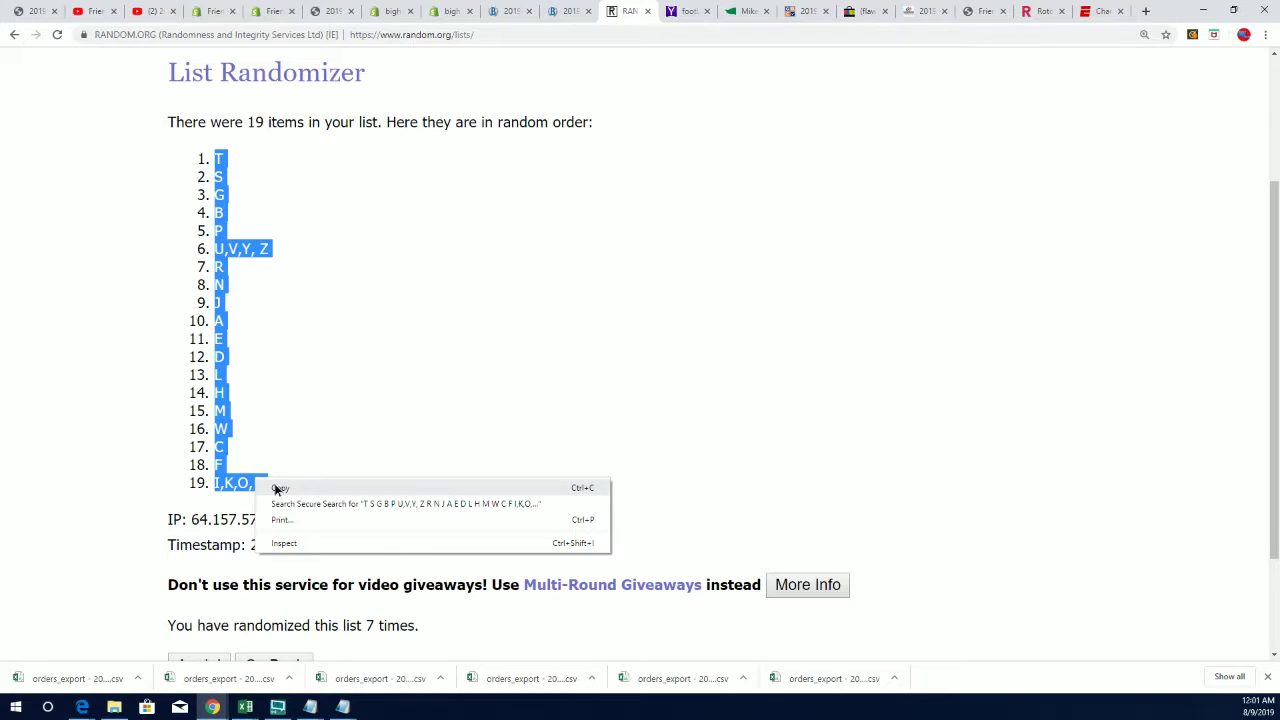
pyautogui.click(275, 489)
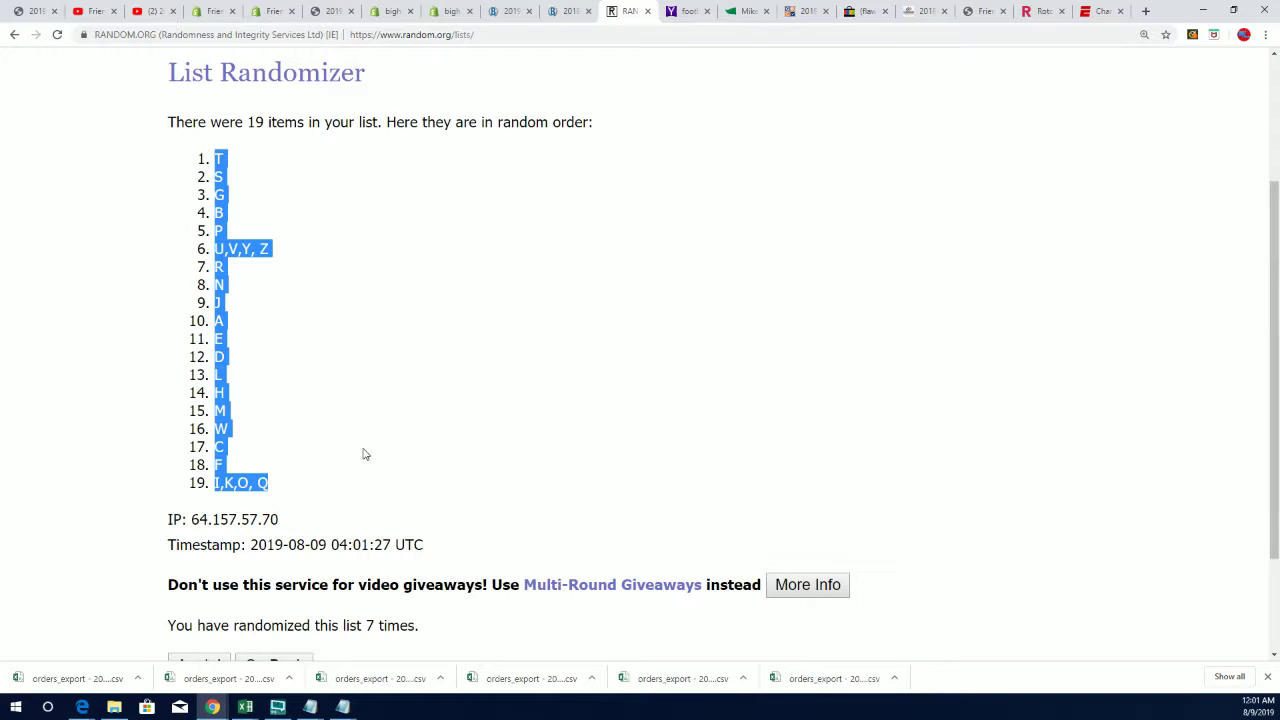
# Paste the shuffled letters into B2:B20 using Match Destination Formatting
pyautogui.hotkey('alt', 'Tab')
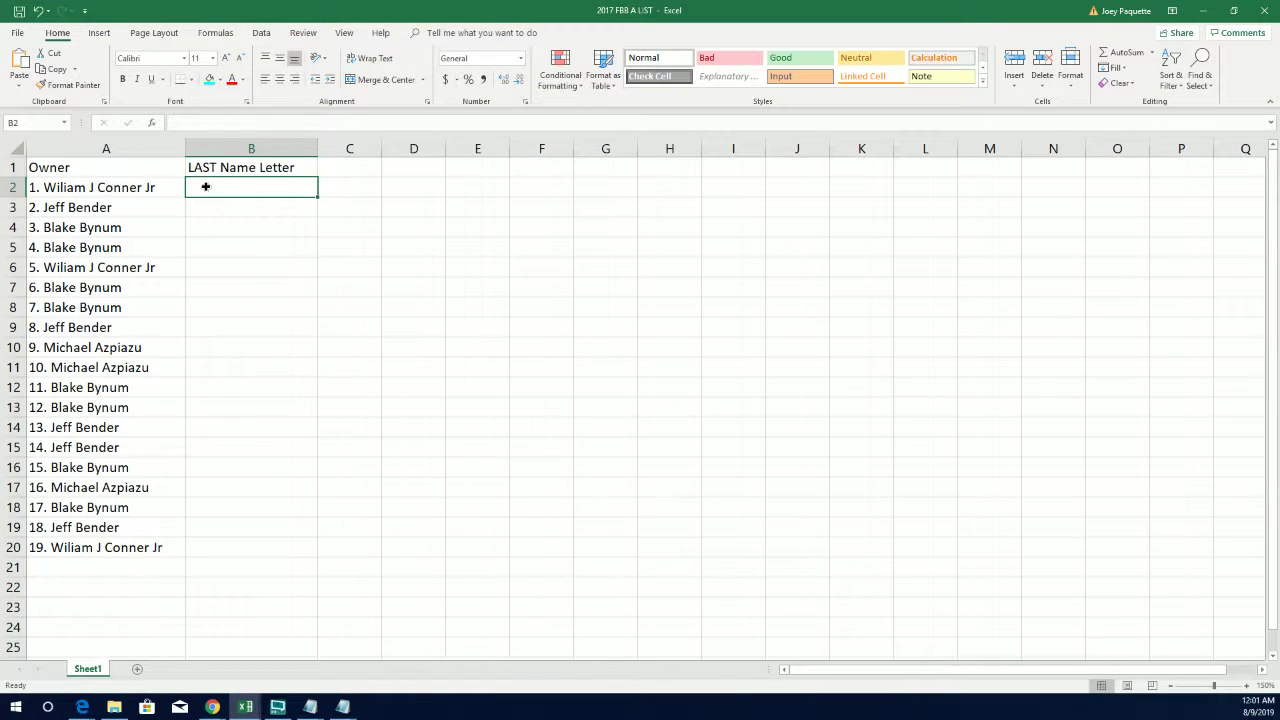
pyautogui.rightClick(205, 187)
pyautogui.click(253, 245)
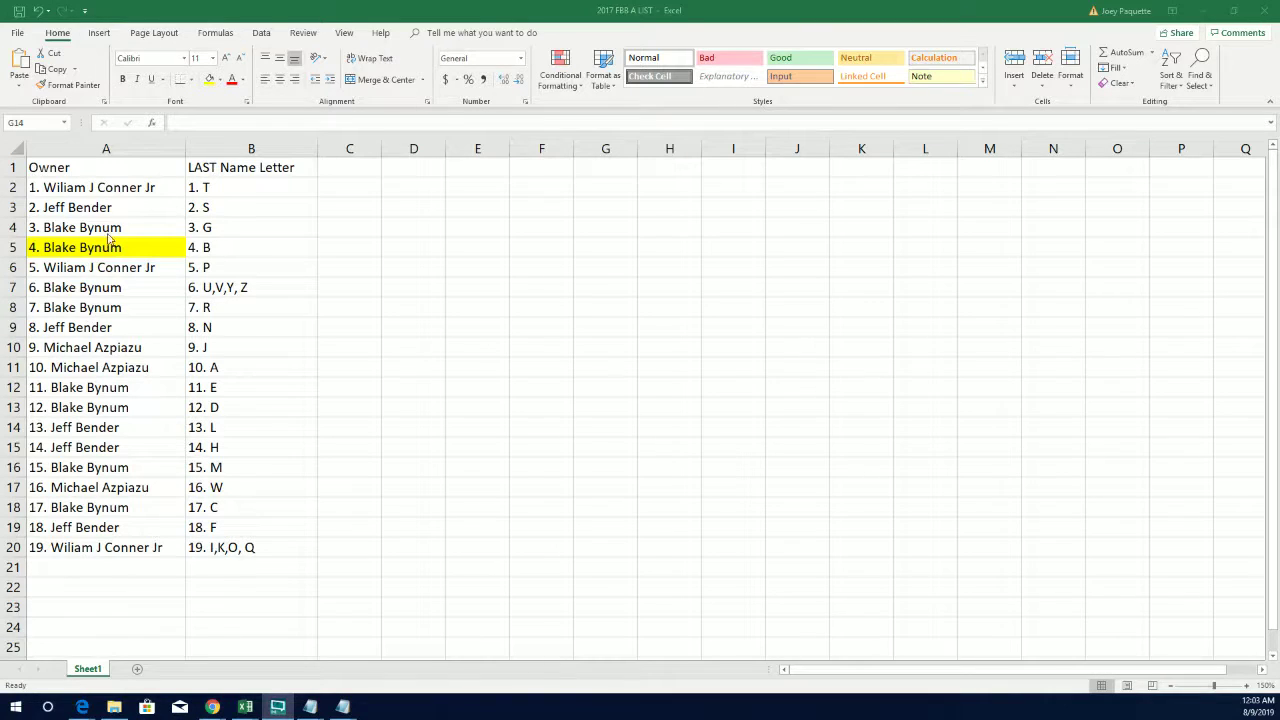
# Select and copy the owner names in A2:A21
pyautogui.moveTo(95, 188); pyautogui.dragTo(100, 567)
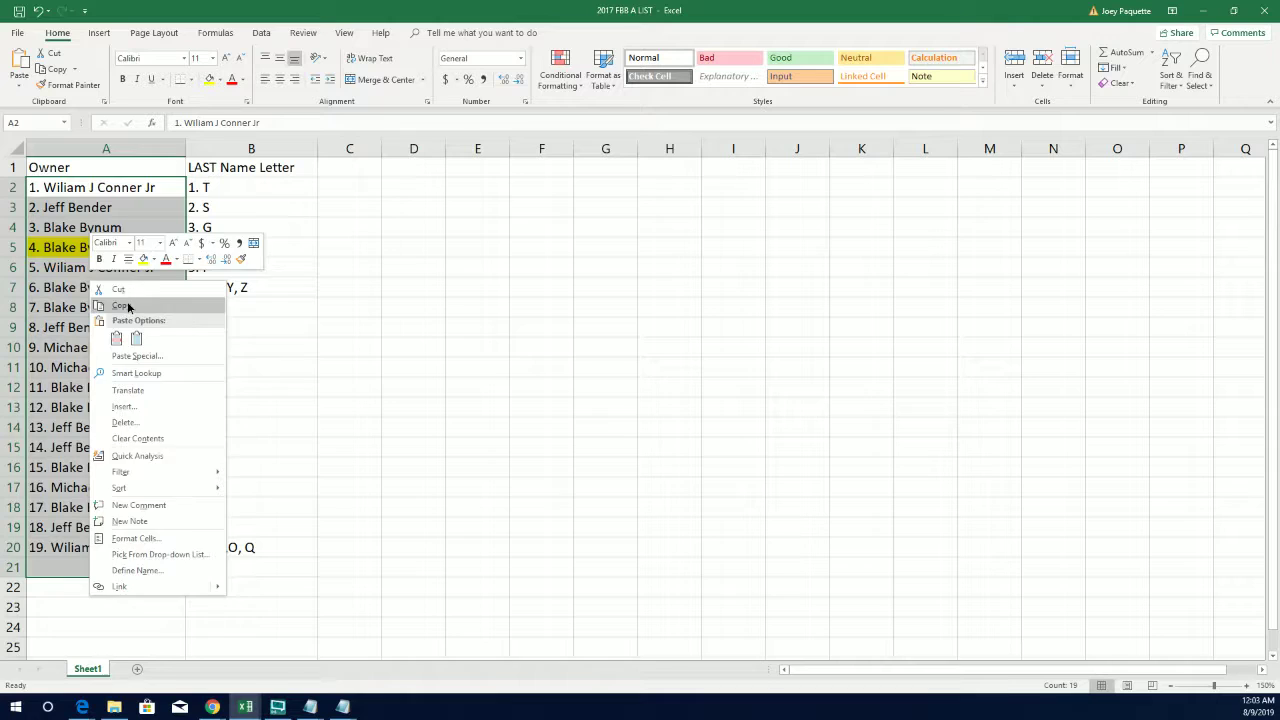
pyautogui.click(129, 302)
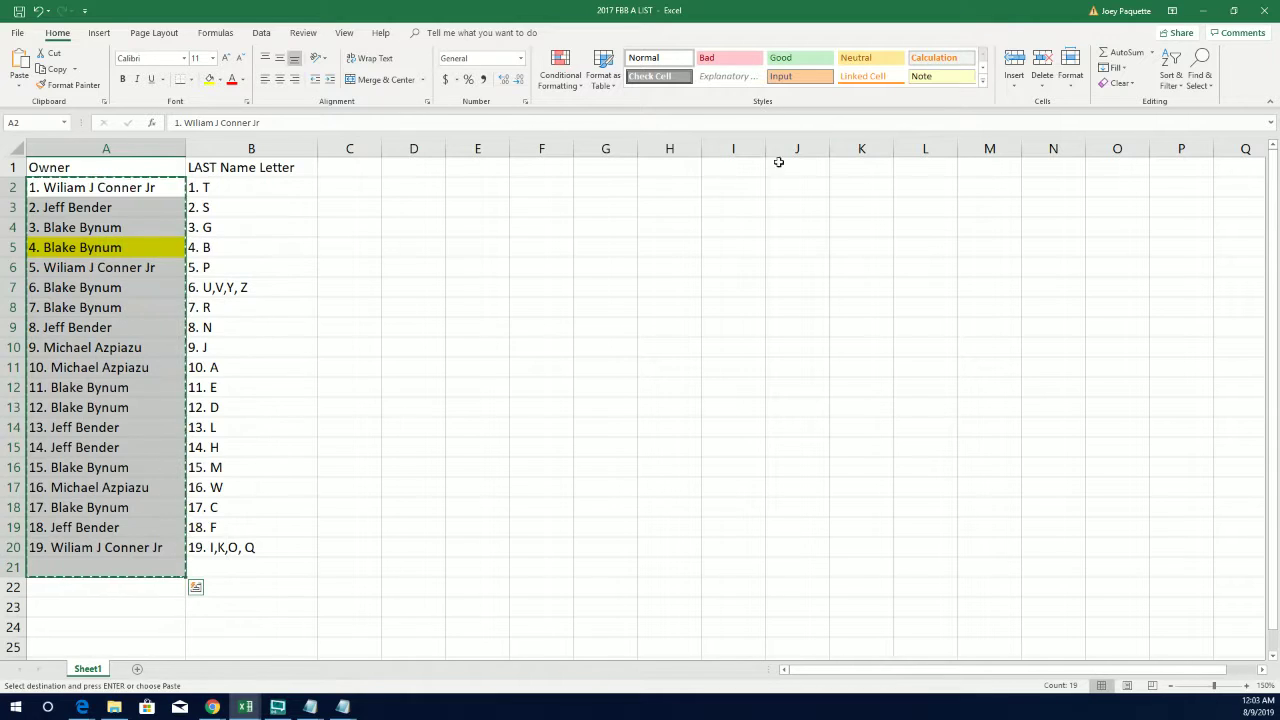
# Paste the 19 numbered owner names into a fresh List Randomizer, deleting trailing blank lines
pyautogui.click(1199, 17)
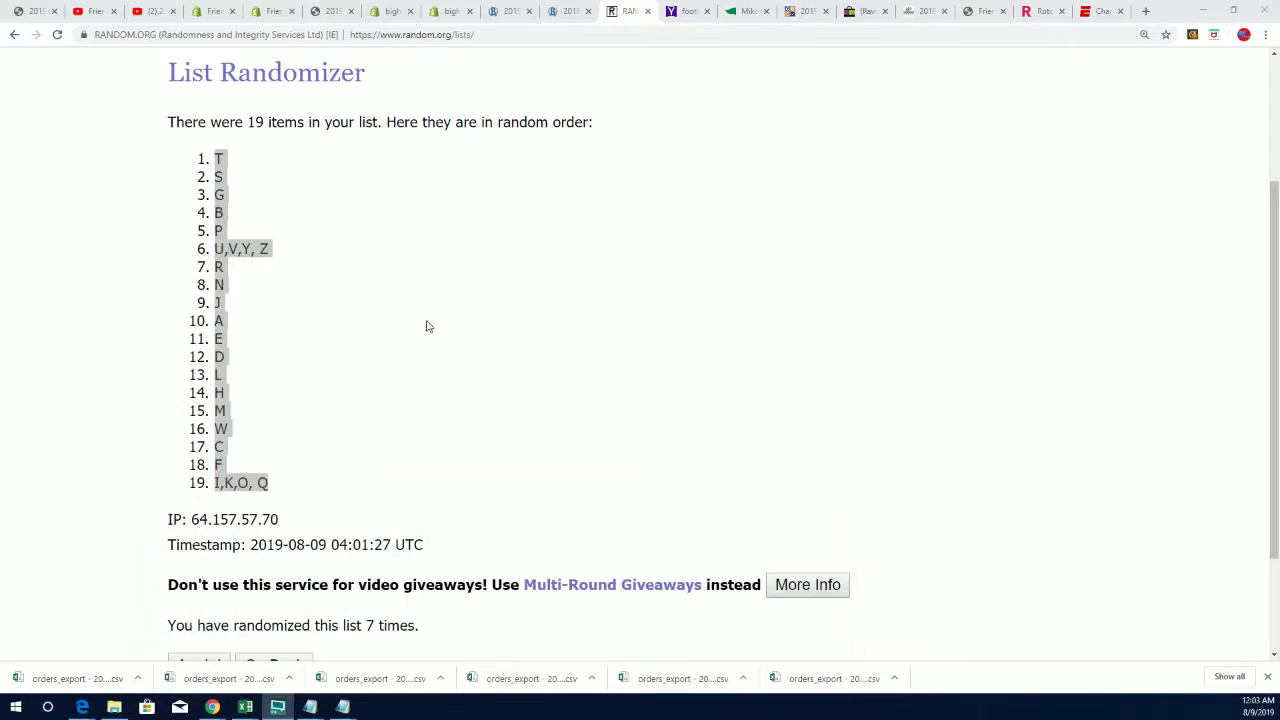
pyautogui.scroll(3, 429, 326)
pyautogui.click(445, 112)
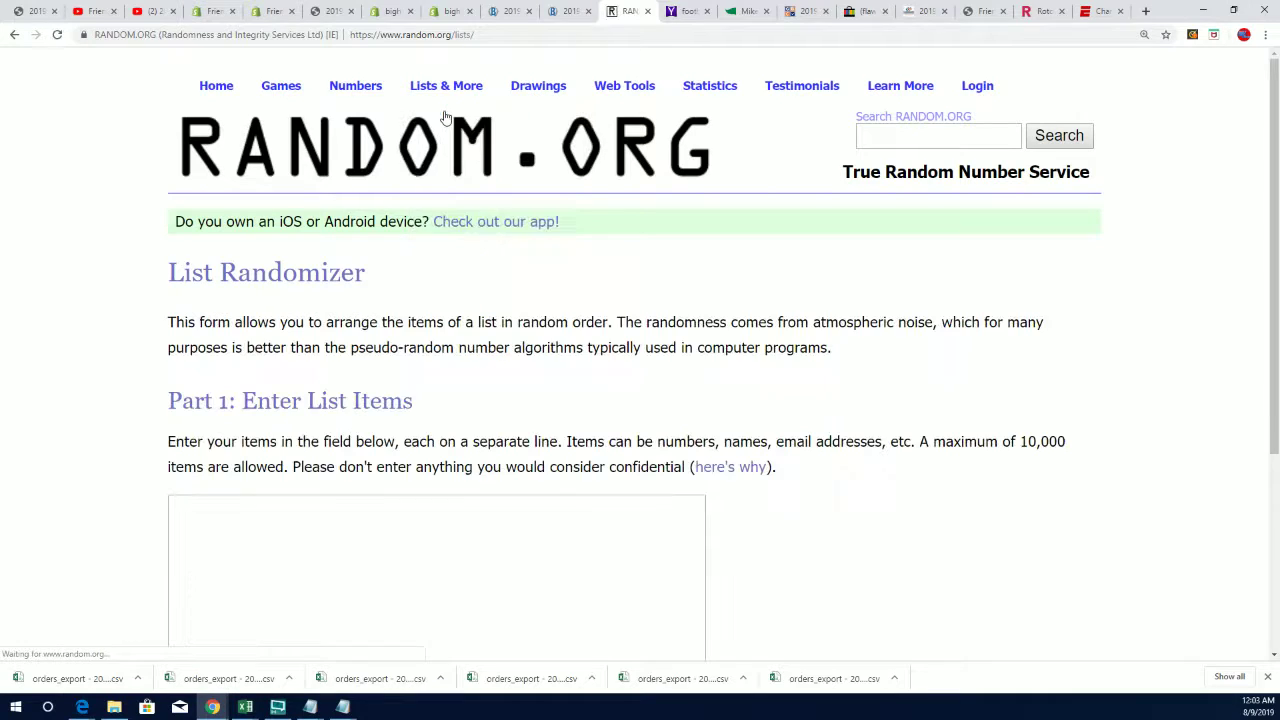
pyautogui.click(234, 505)
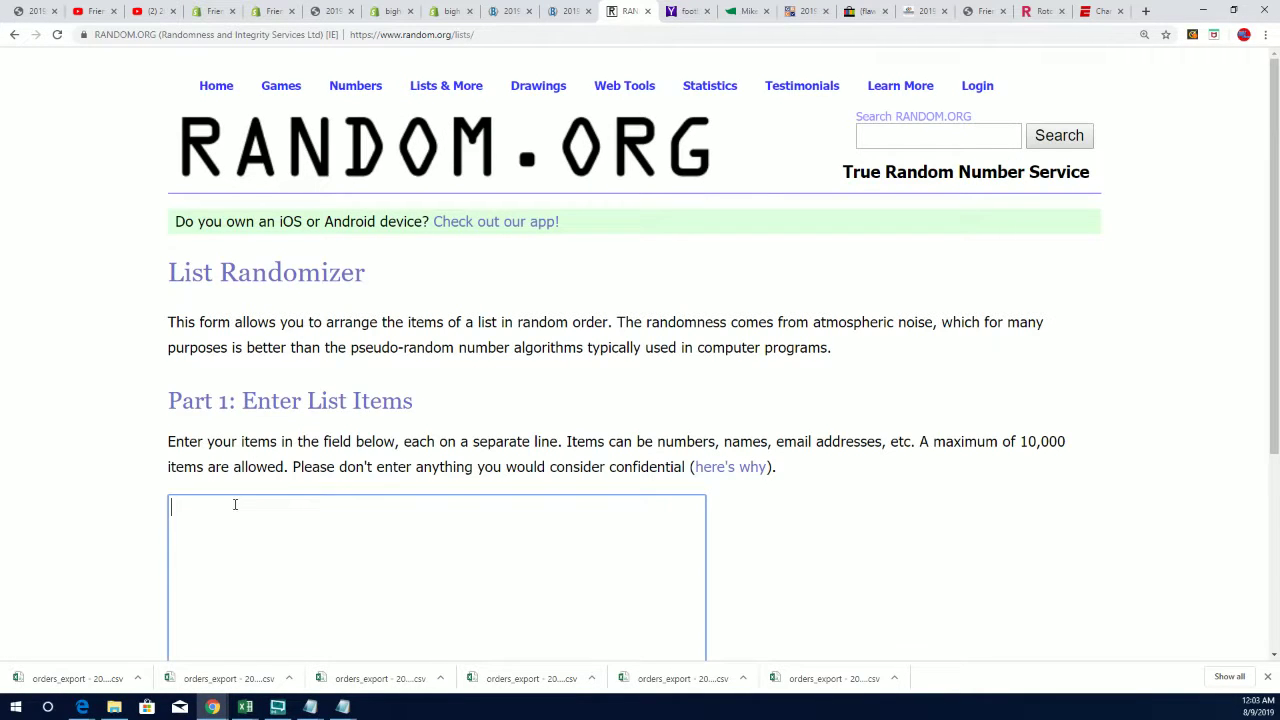
pyautogui.rightClick(234, 505)
pyautogui.click(264, 400)
pyautogui.scroll(-3, 566, 490)
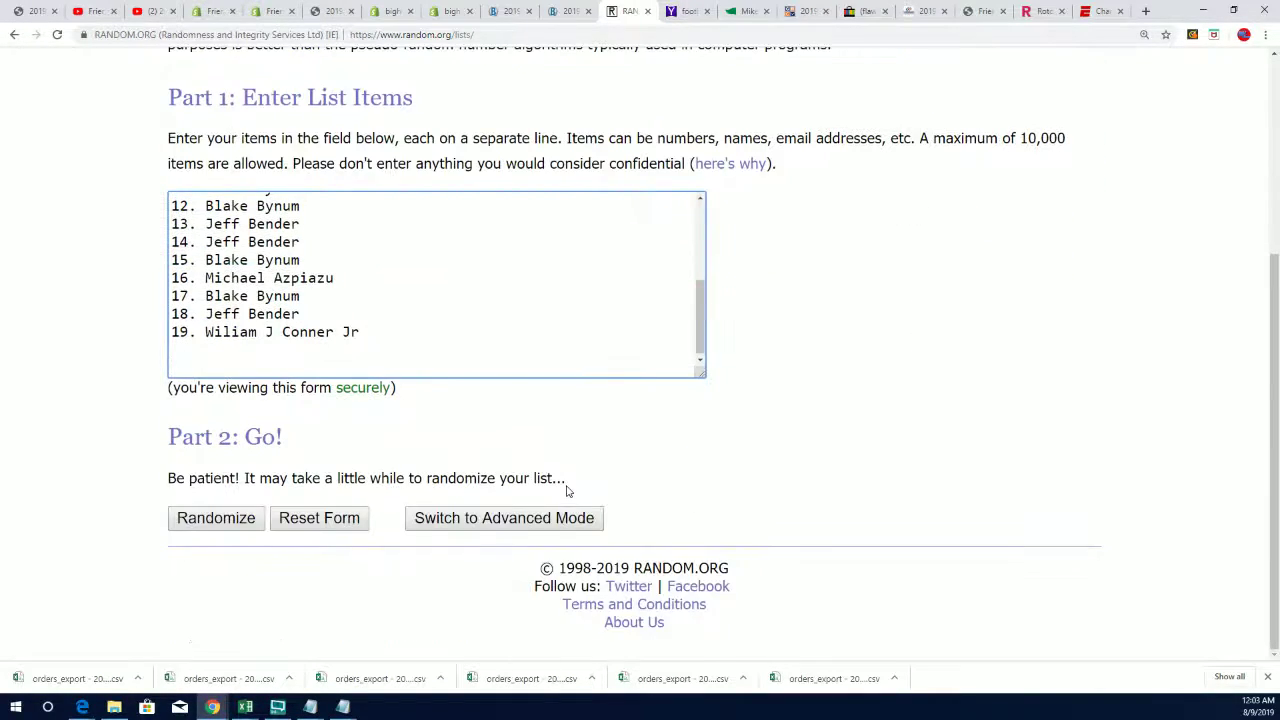
pyautogui.press('BackSpace')
pyautogui.press('BackSpace')
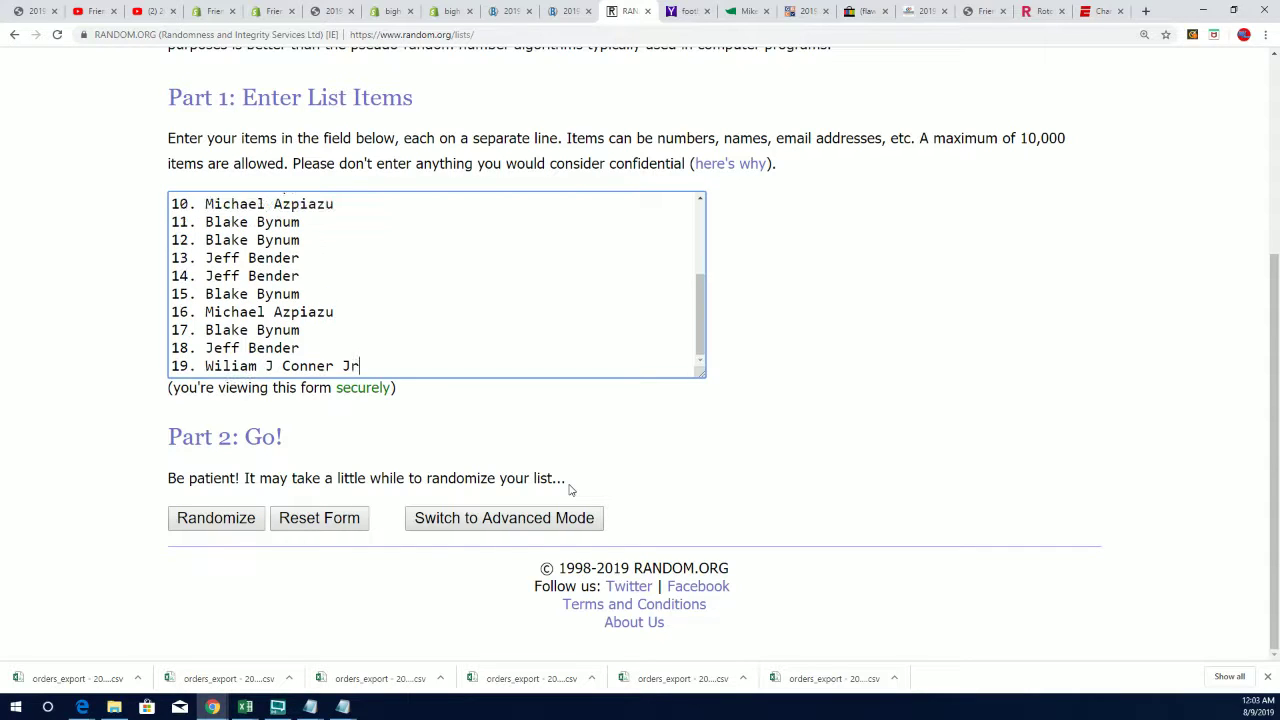
pyautogui.click(197, 523)
pyautogui.scroll(-3, 203, 535)
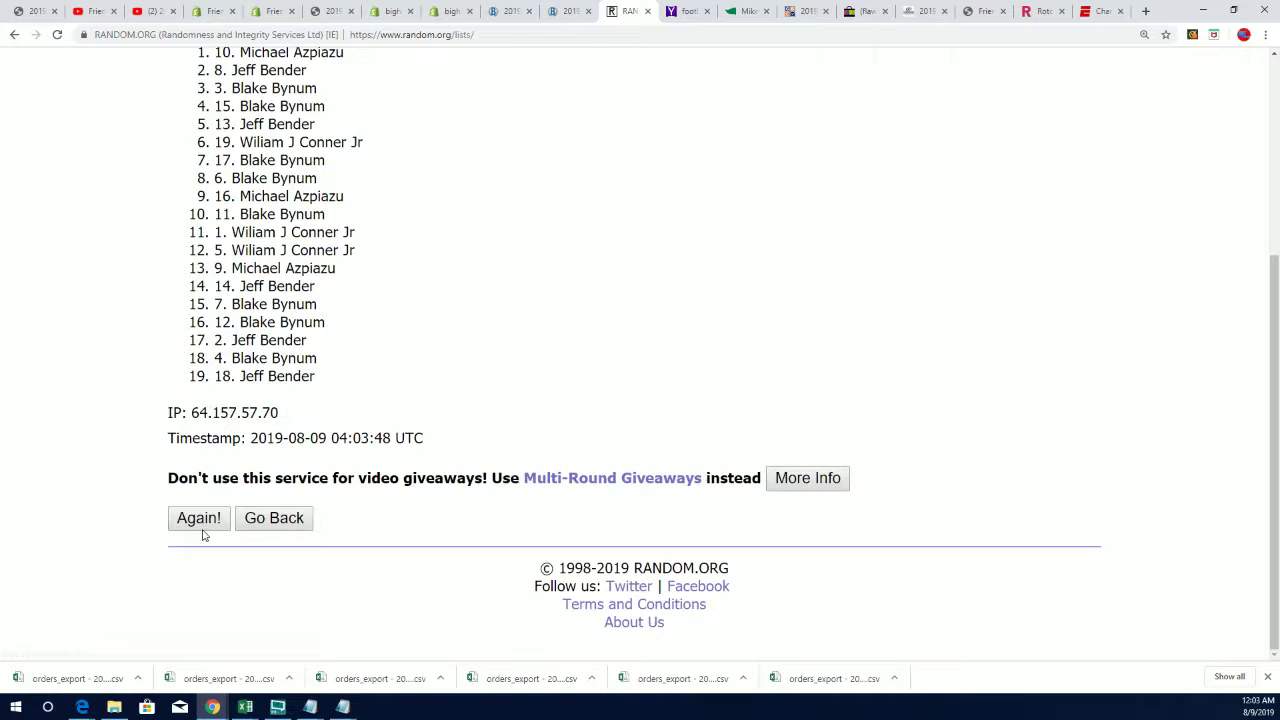
pyautogui.click(197, 518)
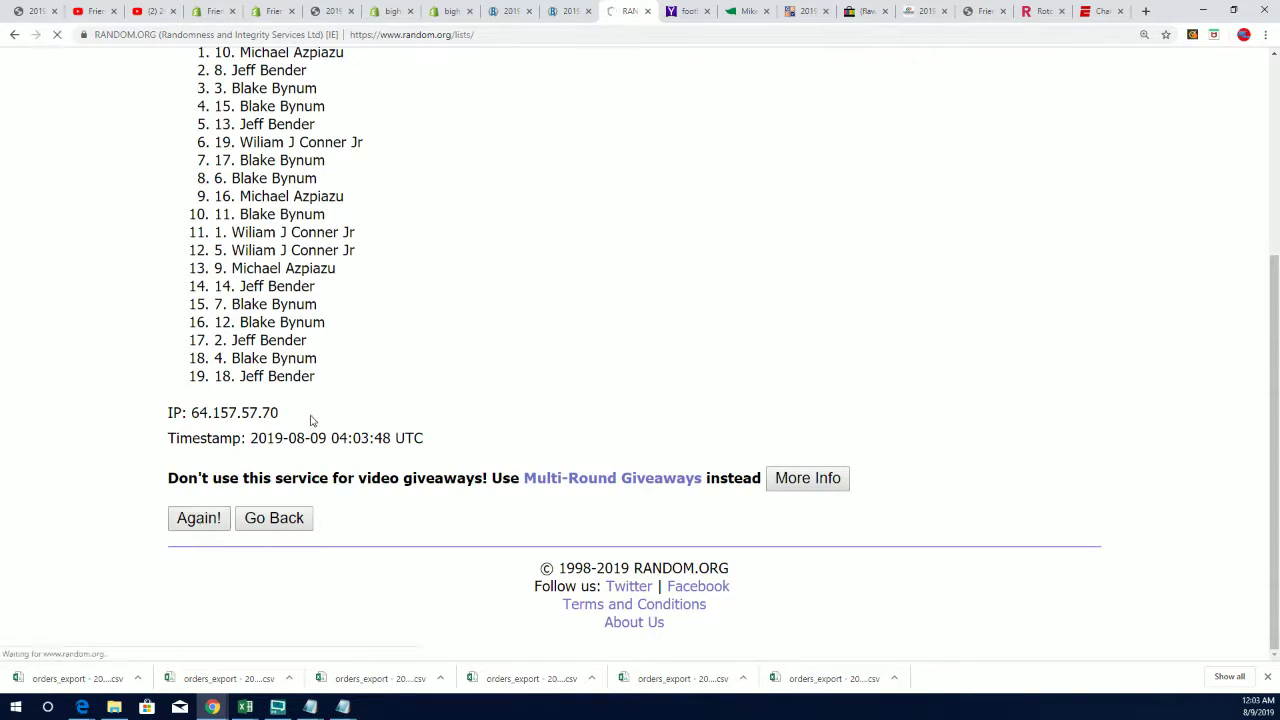
pyautogui.click(214, 520)
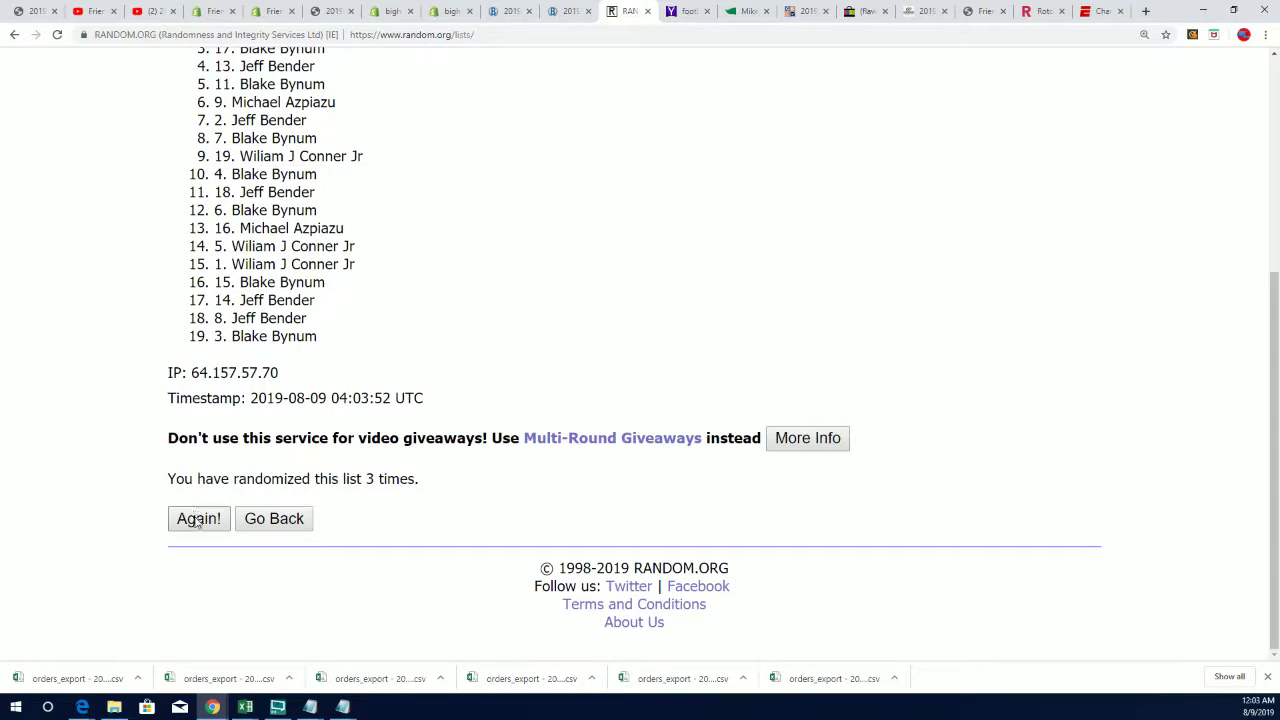
pyautogui.click(198, 520)
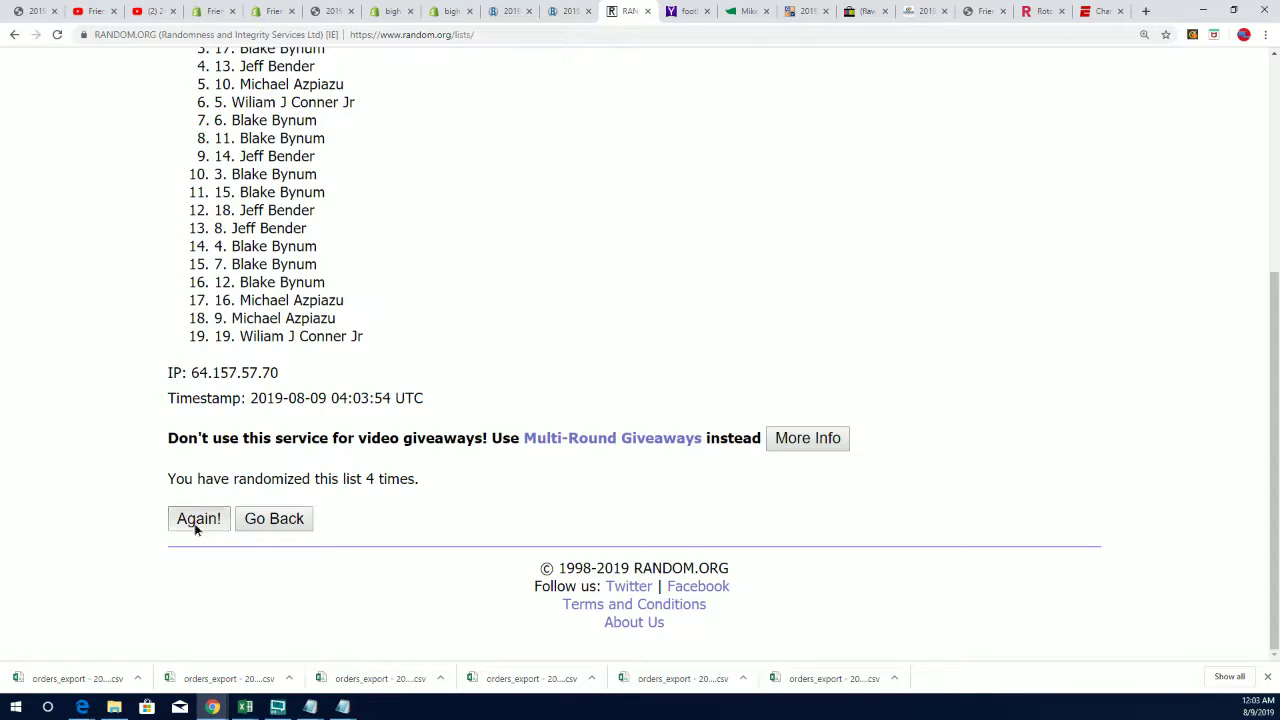
pyautogui.click(196, 525)
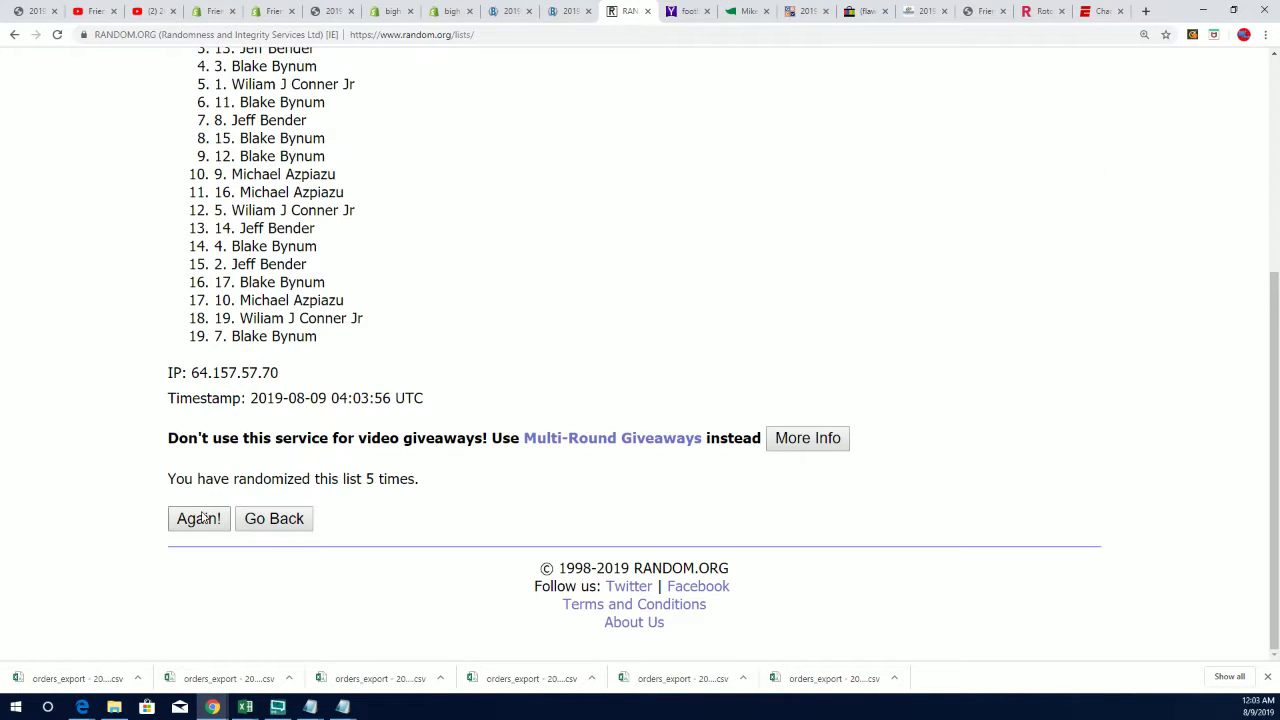
pyautogui.click(198, 525)
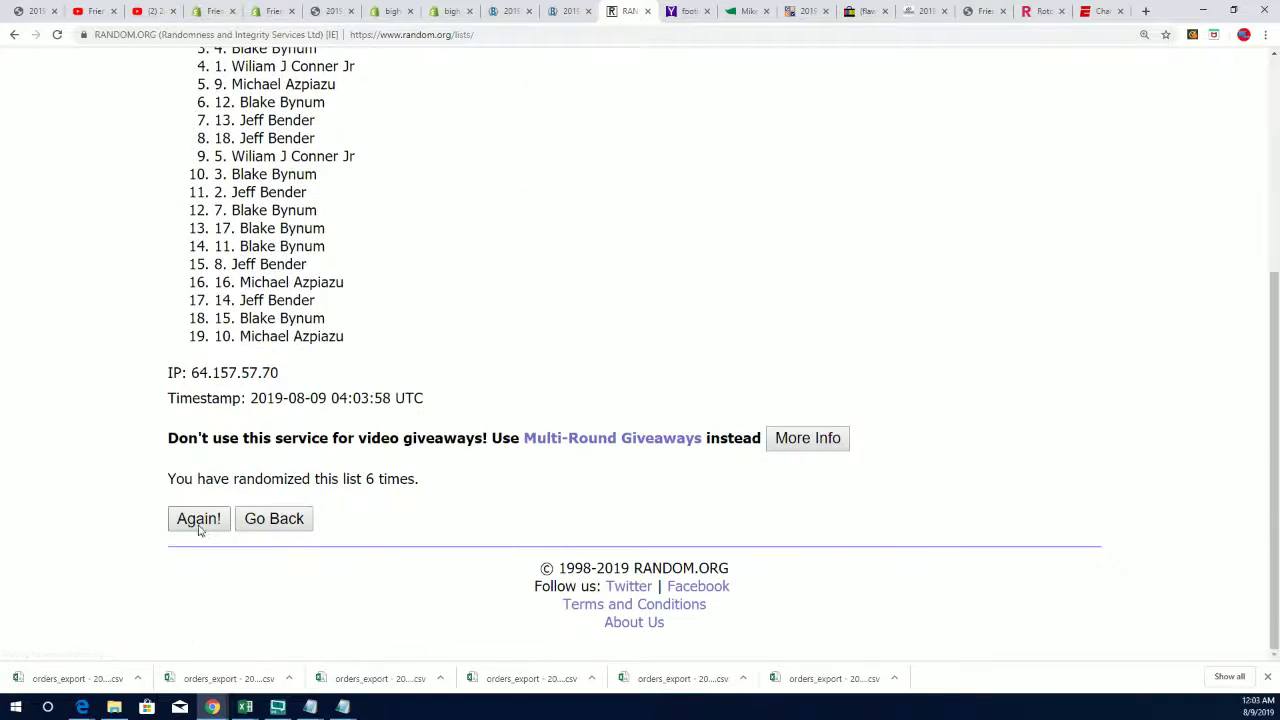
pyautogui.click(206, 516)
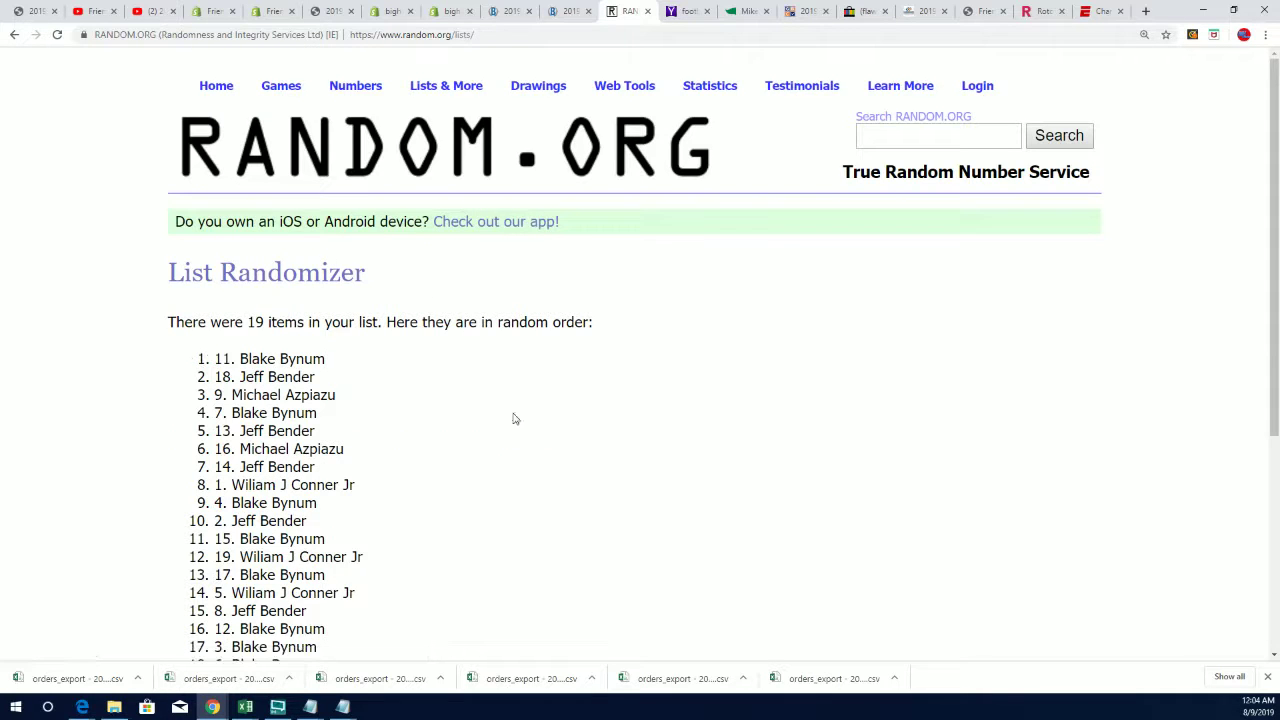
pyautogui.moveTo(327, 359); pyautogui.dragTo(242, 358)
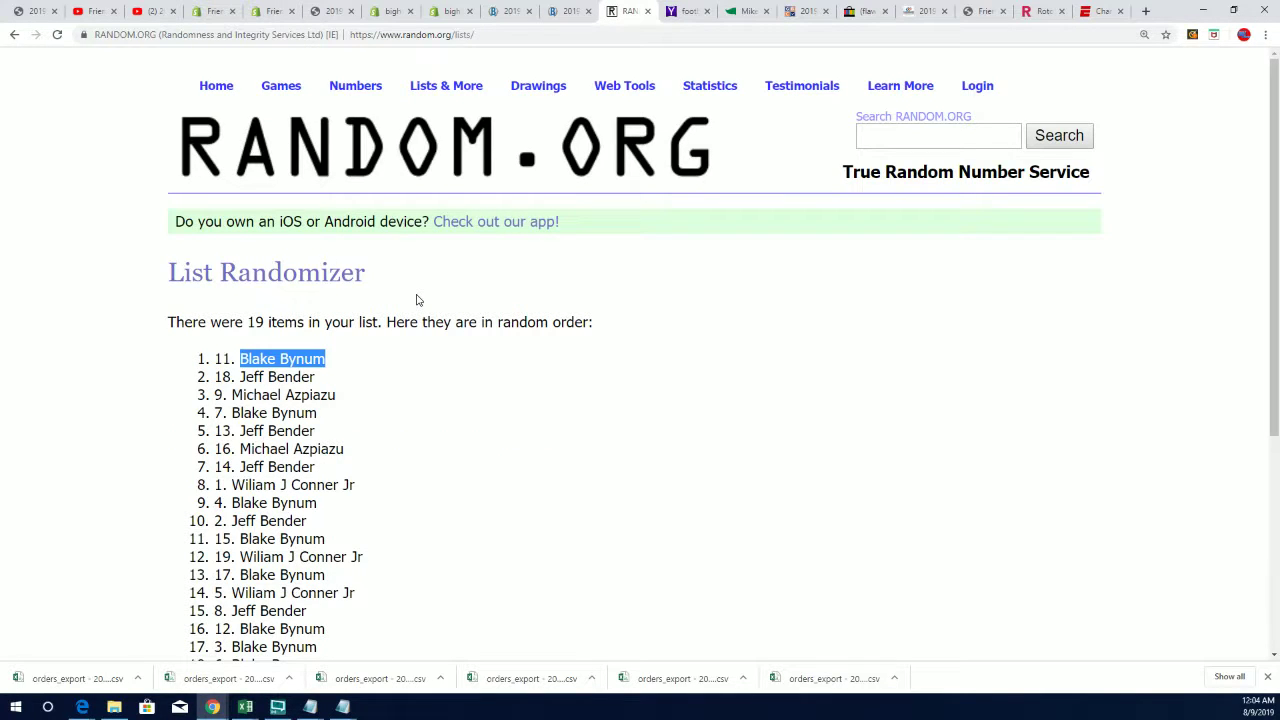